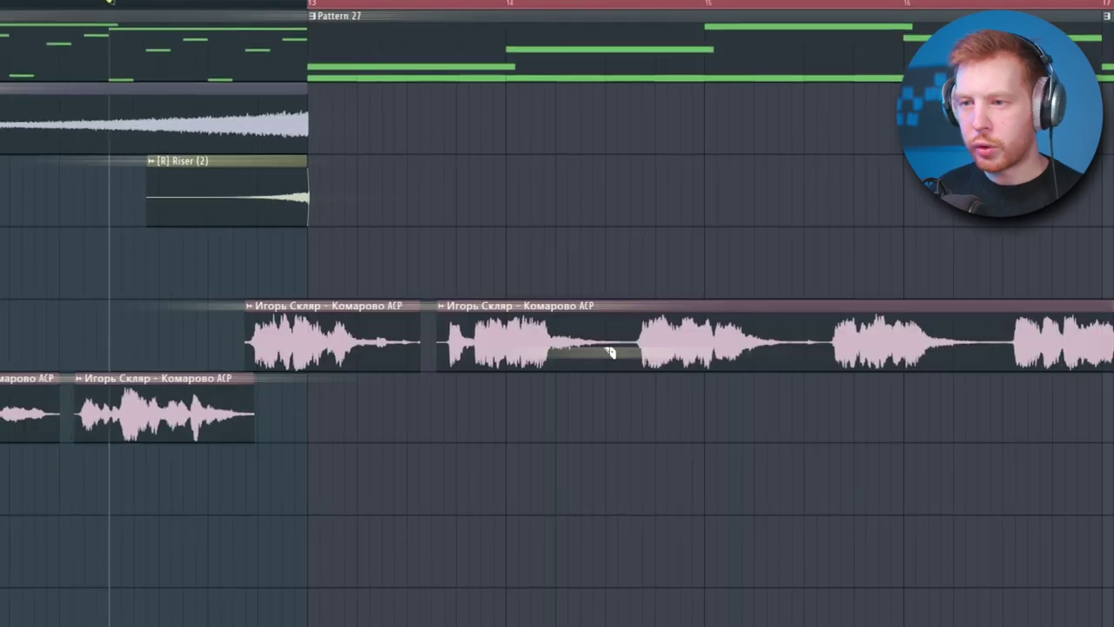
{"action": "left_click", "coordinate": [609, 352]}
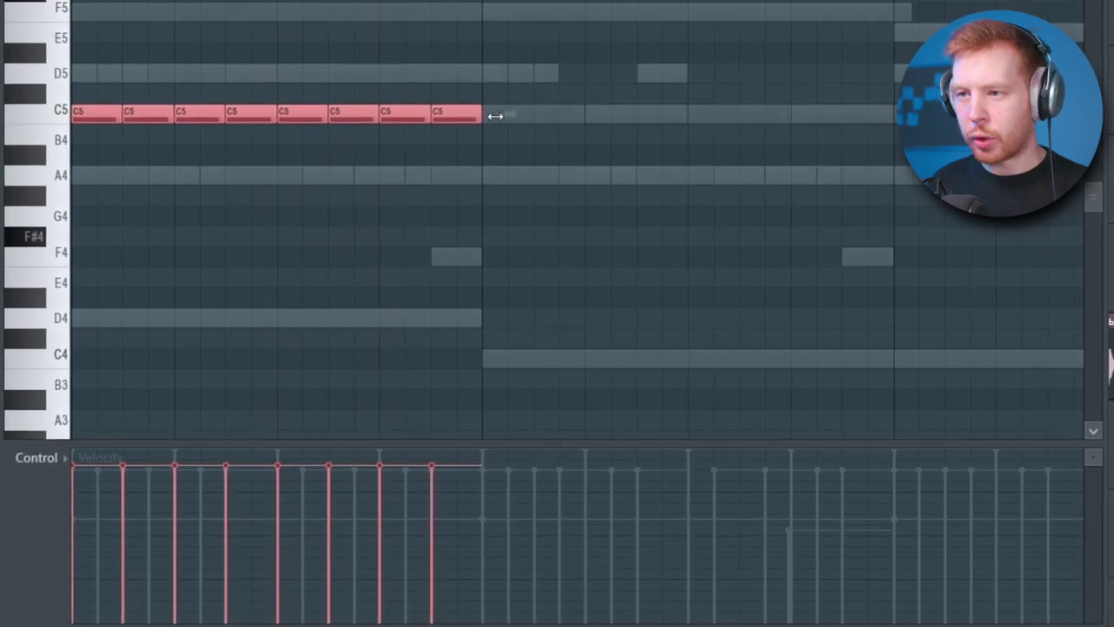
{"action": "key", "text": "space"}
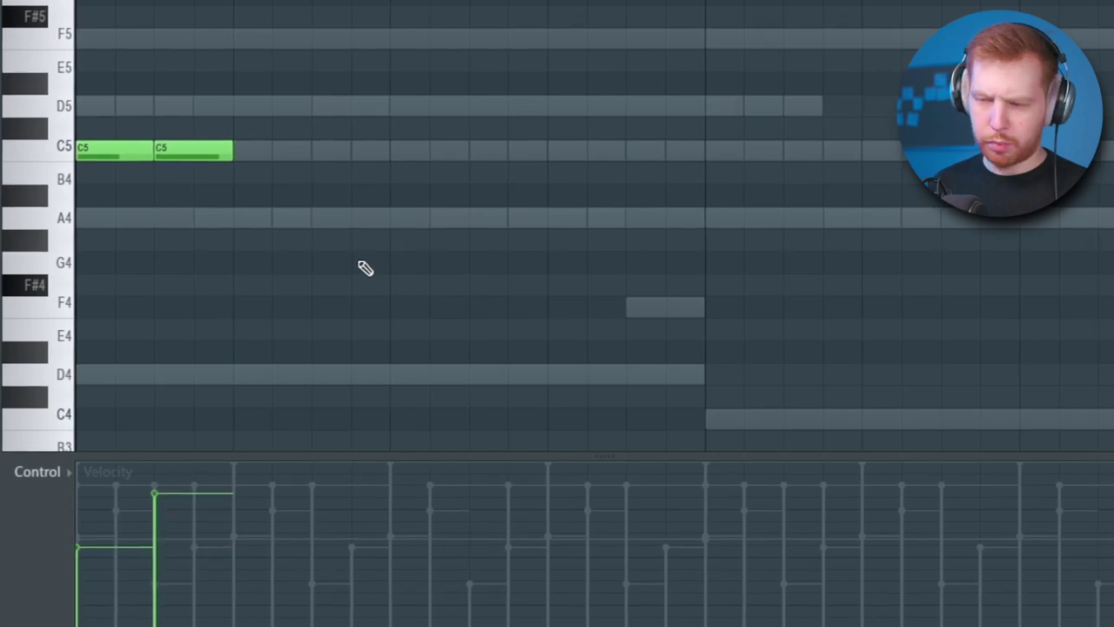
- Duplicate the two alternating-velocity C5 hi-hat notes until they fill the four-bar pattern
{"action": "left_click", "coordinate": [358, 263], "text": "ctrl"}
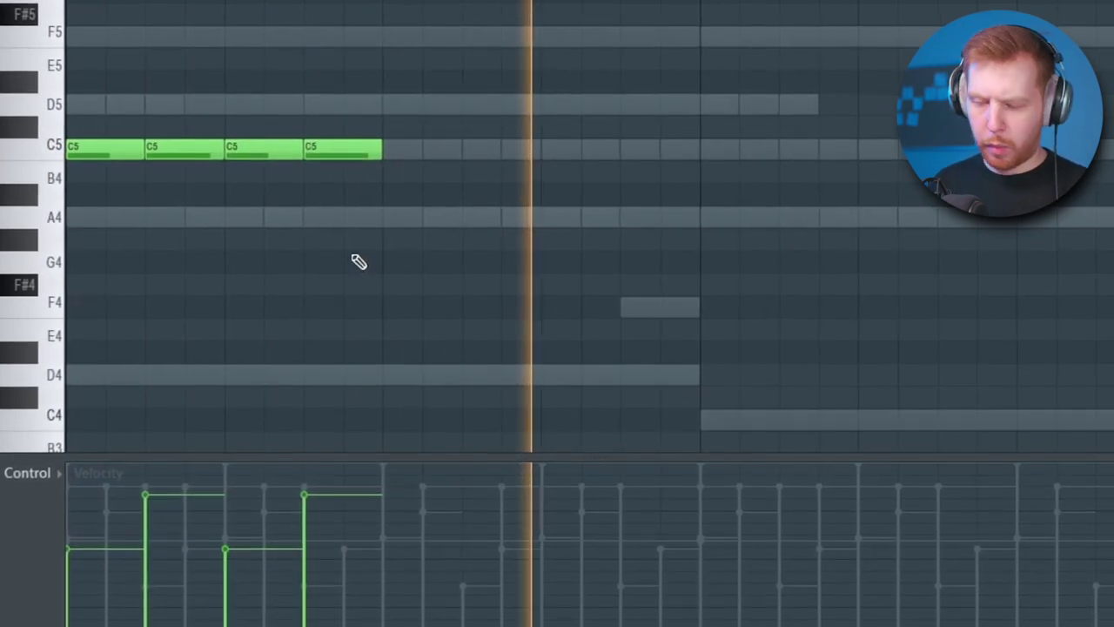
{"action": "key", "text": "ctrl+b"}
{"action": "key", "text": "ctrl+b"}
{"action": "scroll", "coordinate": [347, 260], "scroll_direction": "down", "scroll_amount": 2}
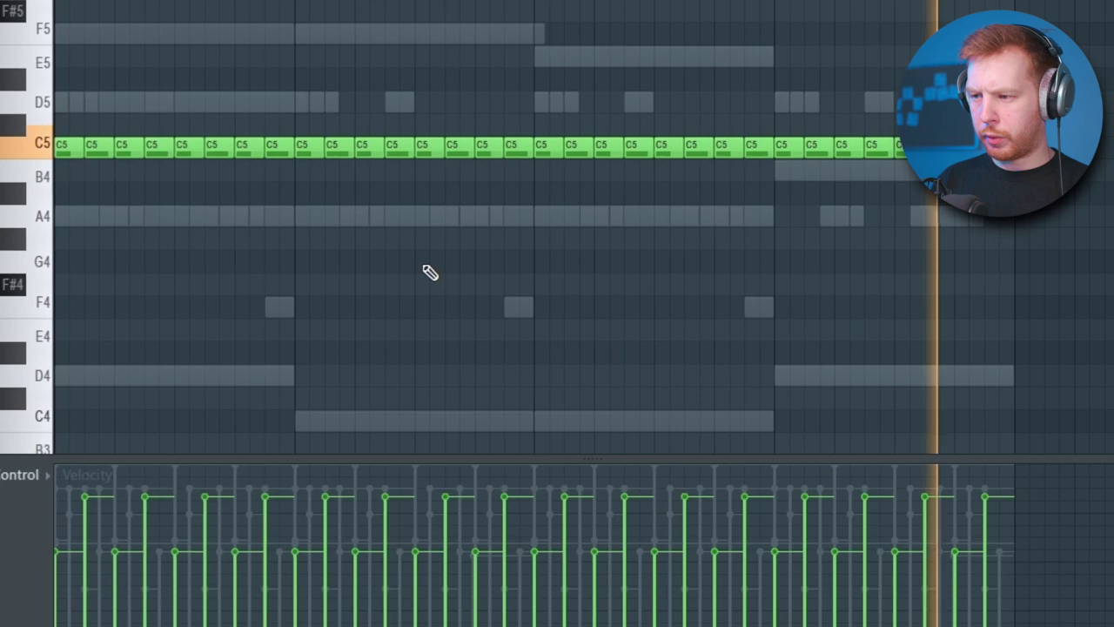
- Switch to the Hi Hat [Cut It] channel and fill the four bars with back-to-back C5 notes, each one beat long
{"action": "middle_click", "coordinate": [487, 358]}
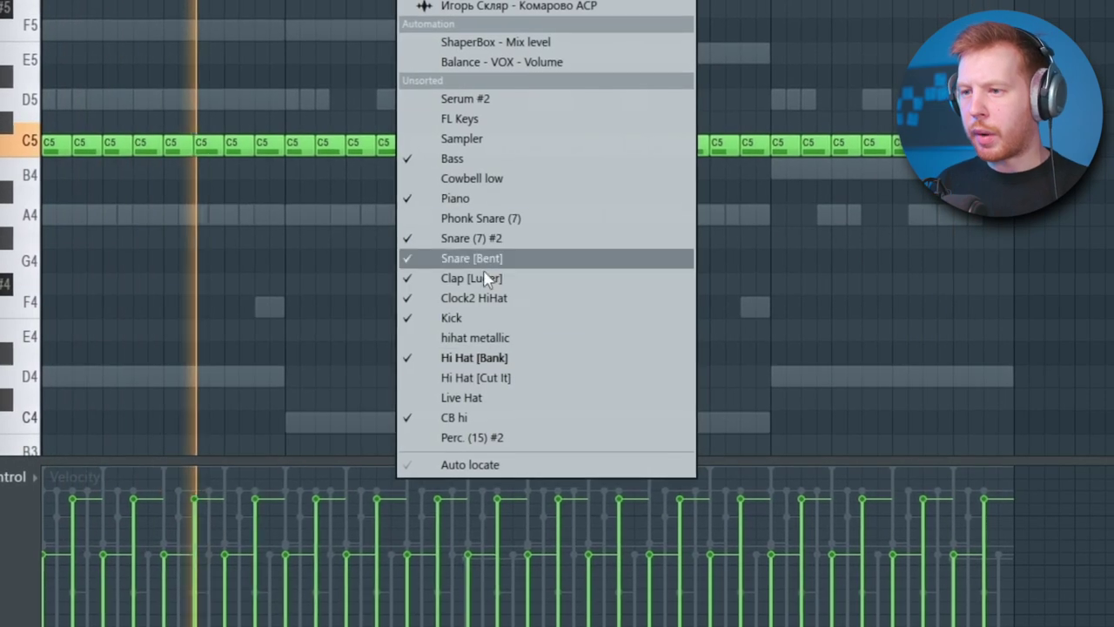
{"action": "left_click", "coordinate": [493, 377]}
{"action": "left_click", "coordinate": [80, 142]}
{"action": "left_click_drag", "start_coordinate": [58, 138], "coordinate": [84, 150]}
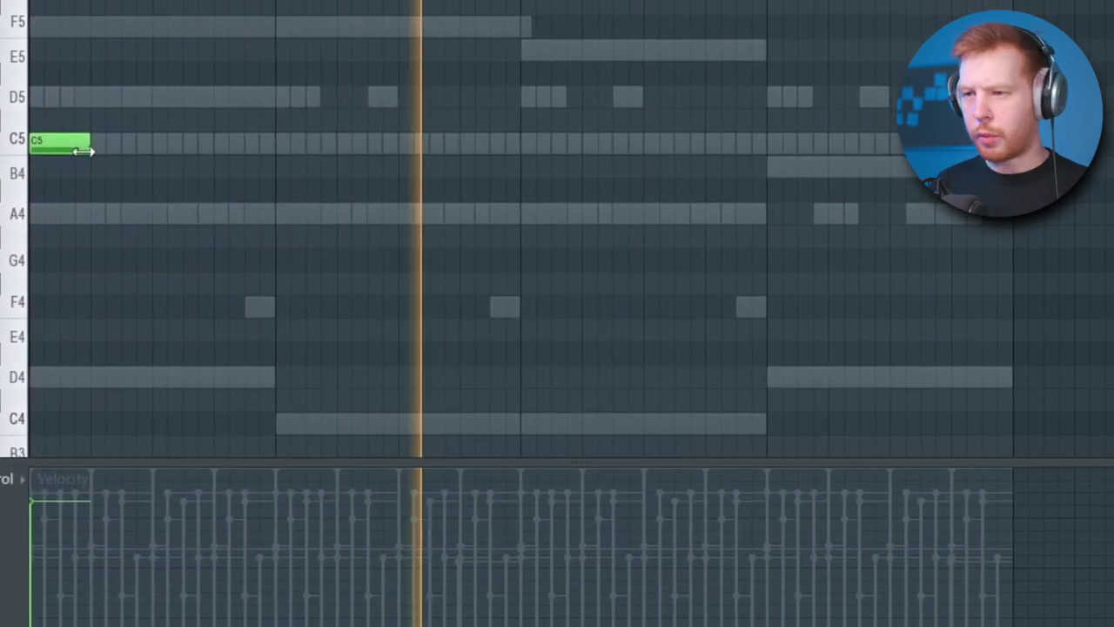
{"action": "key", "text": "ctrl+b"}
{"action": "key", "text": "ctrl+b"}
{"action": "key", "text": "ctrl+b"}
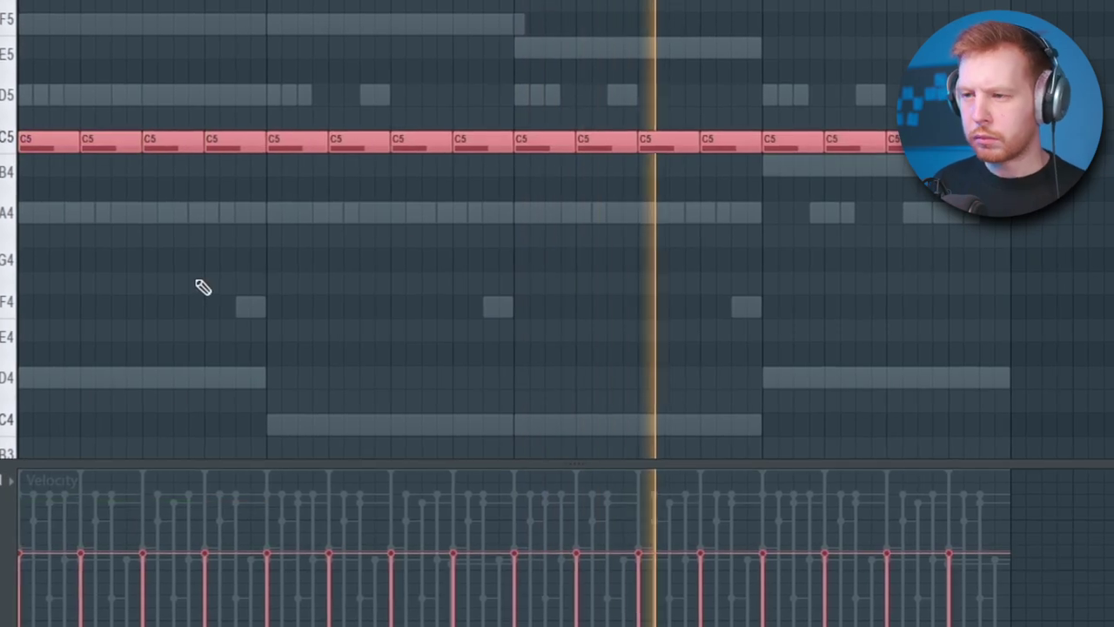
{"action": "key", "text": "ctrl+d"}
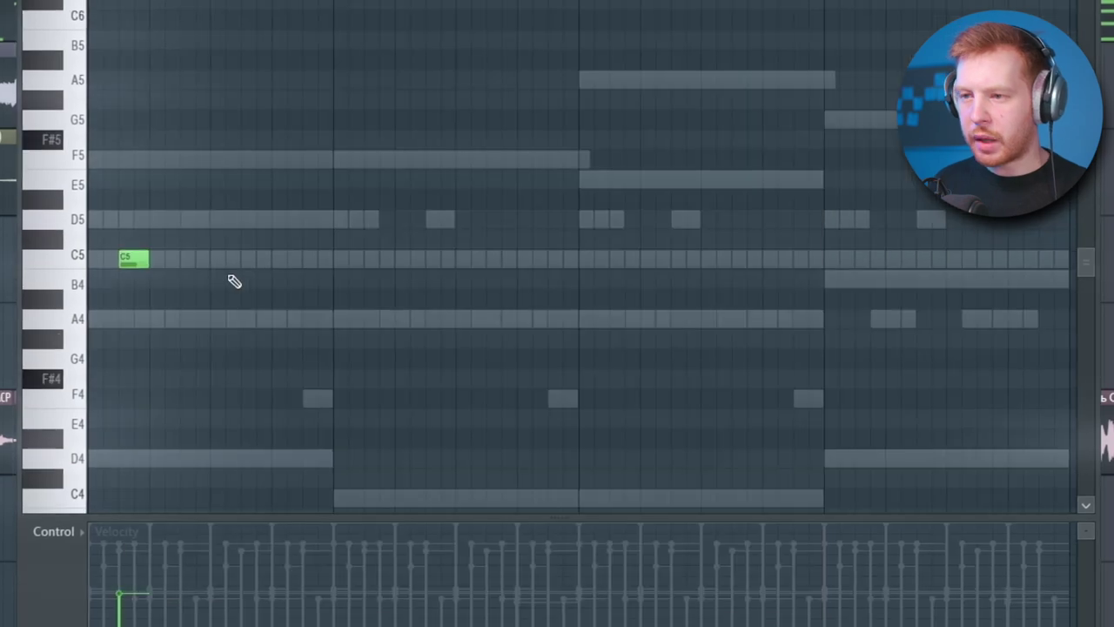
- Place C5 percussion hits across the four bars, including a short pair ending bar 1, and delete the second paired note in bar 3
{"action": "left_click", "coordinate": [297, 259]}
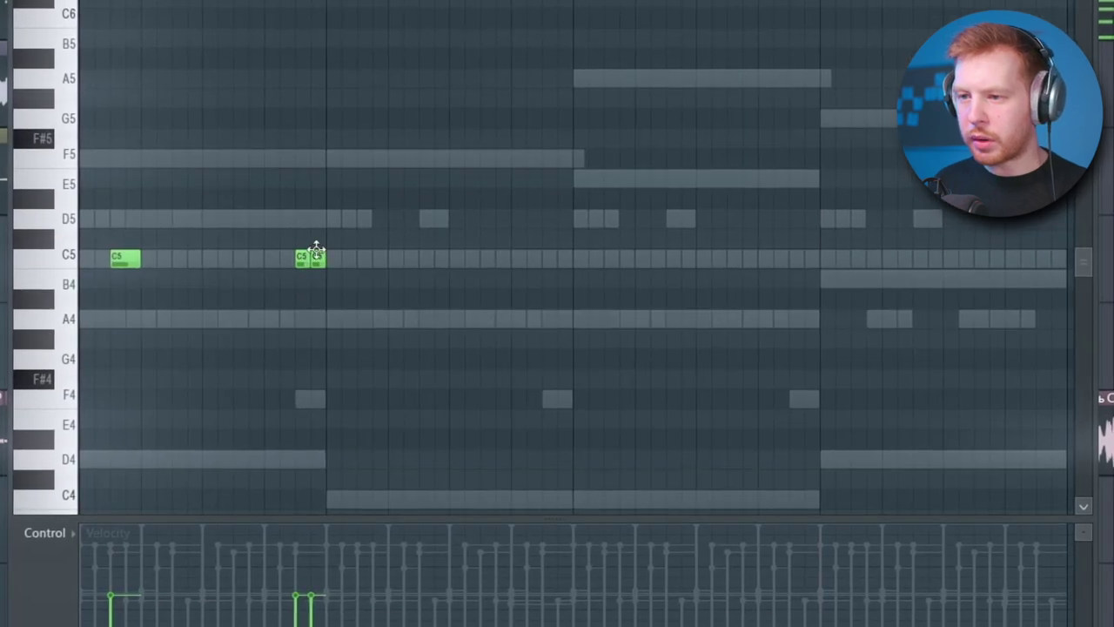
{"action": "left_click", "coordinate": [422, 257]}
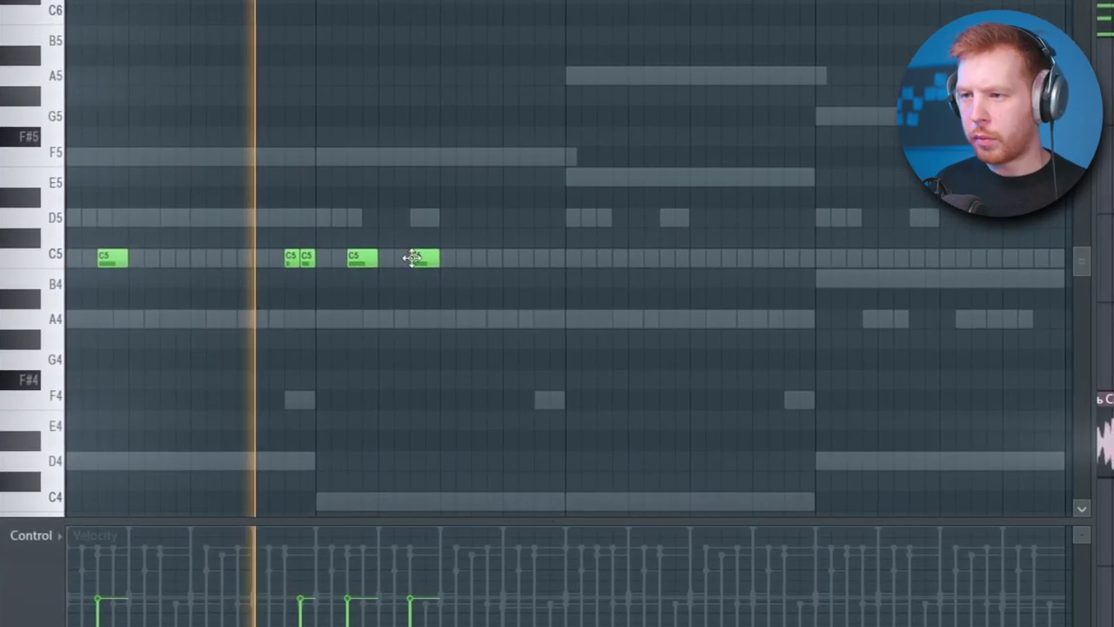
{"action": "left_click", "coordinate": [609, 258]}
{"action": "left_click", "coordinate": [670, 257]}
{"action": "left_click", "coordinate": [733, 257]}
{"action": "left_click", "coordinate": [515, 297]}
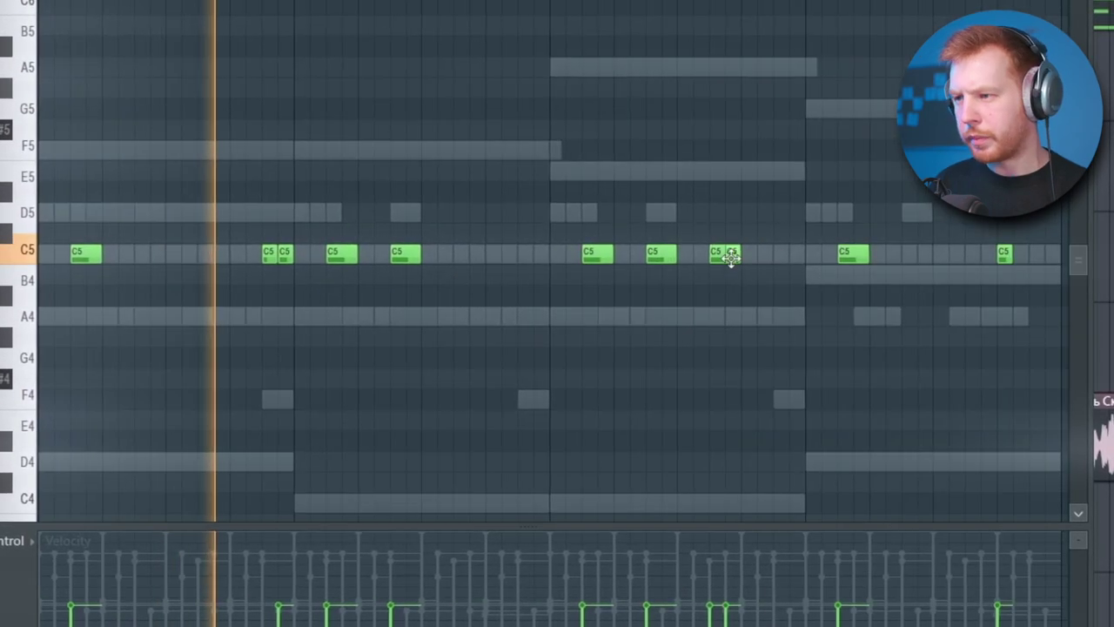
{"action": "right_click", "coordinate": [733, 260]}
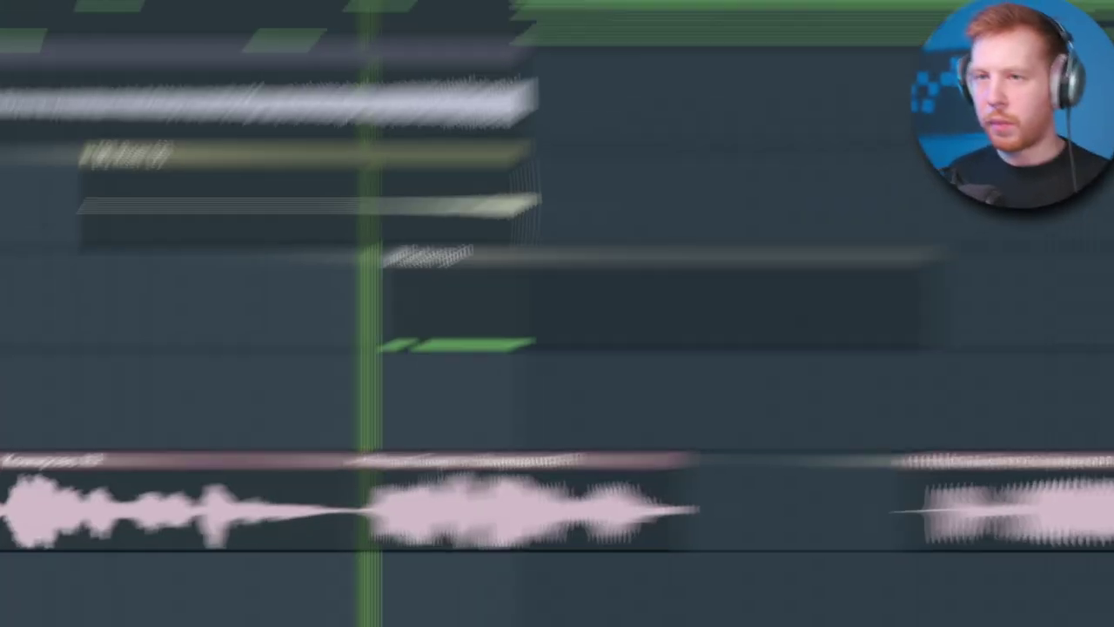
{"action": "scroll", "coordinate": [108, 456], "scroll_direction": "down", "scroll_amount": 6}
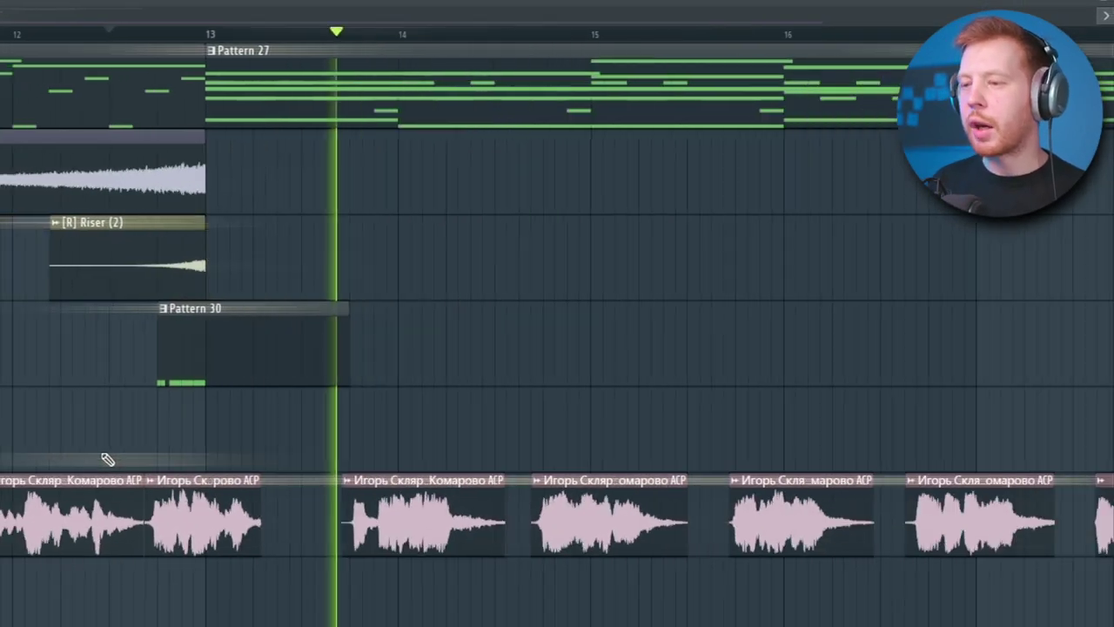
{"action": "left_click_drag", "start_coordinate": [216, 376], "coordinate": [0, 405]}
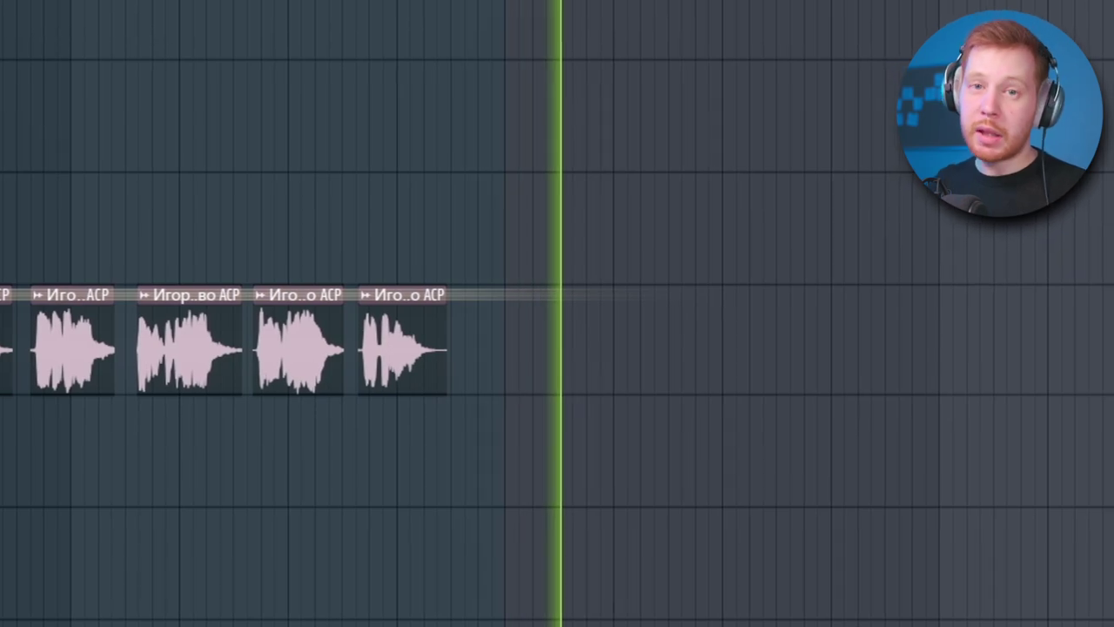
{"action": "key", "text": "space"}
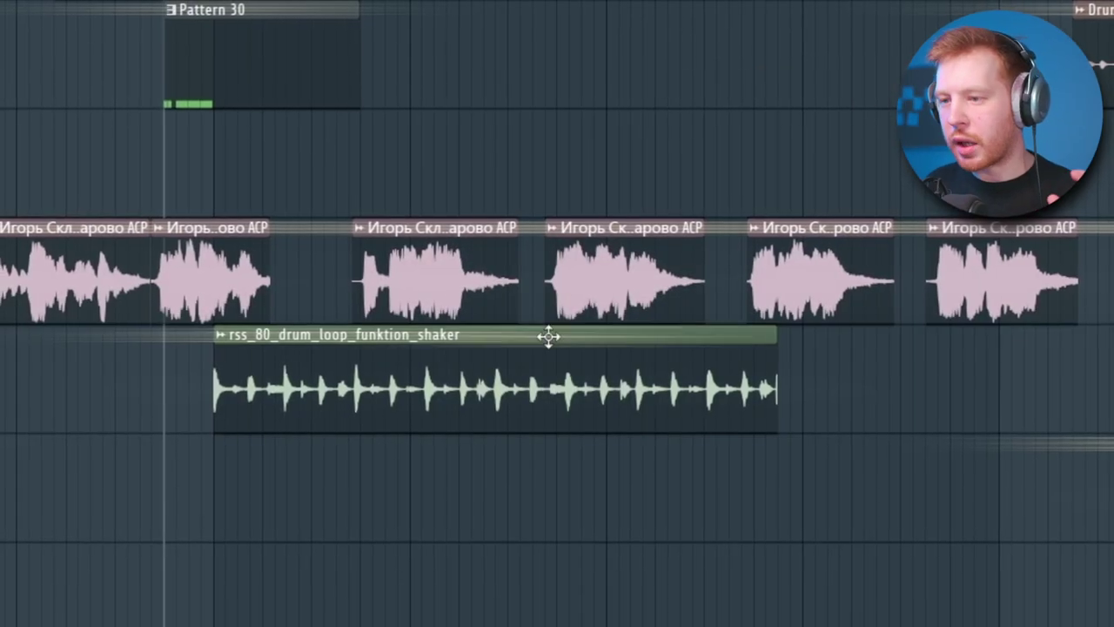
- Stretch the rss_80_drum_loop_funktion_shaker clip to fit two bars and place a copy directly after it
{"action": "double_click", "coordinate": [366, 376]}
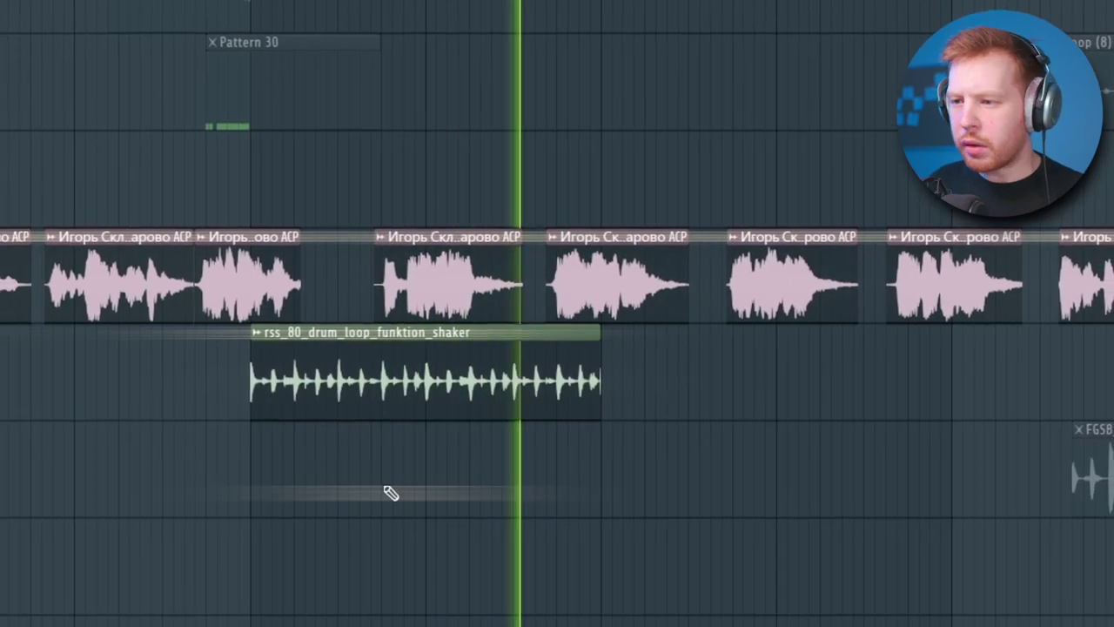
{"action": "scroll", "coordinate": [440, 475], "scroll_direction": "down", "scroll_amount": 3}
{"action": "key", "text": "space"}
{"action": "left_click_drag", "start_coordinate": [421, 376], "coordinate": [663, 376]}
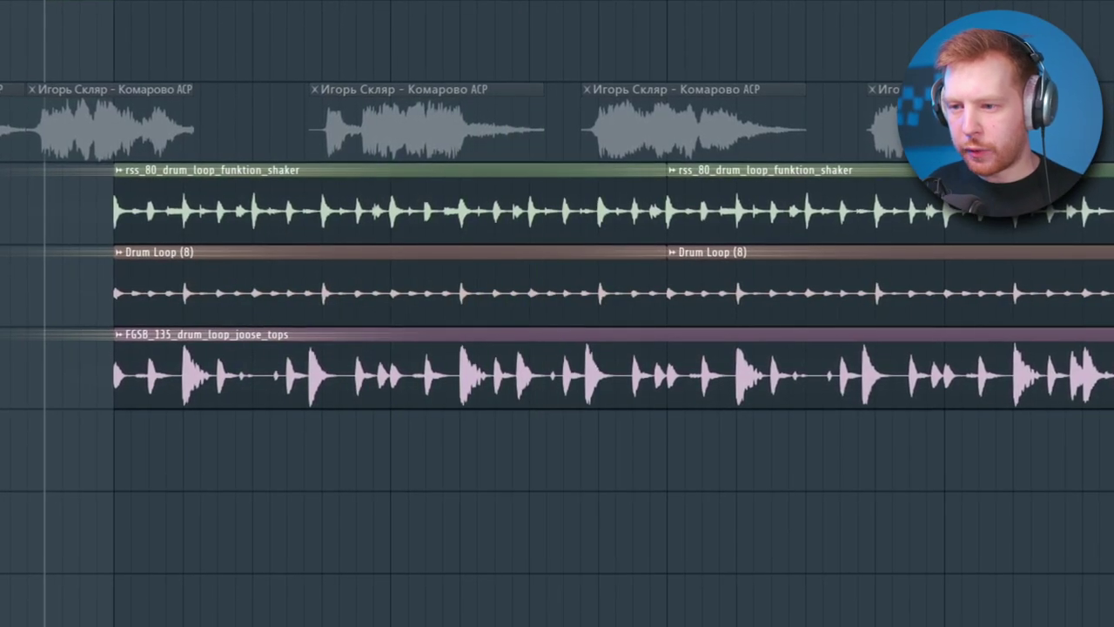
- Duplicate the four bars of shaker, Drum Loop (8) and chopped joose_tops clips directly after the originals
{"action": "scroll", "coordinate": [249, 423], "scroll_direction": "up", "scroll_amount": 4}
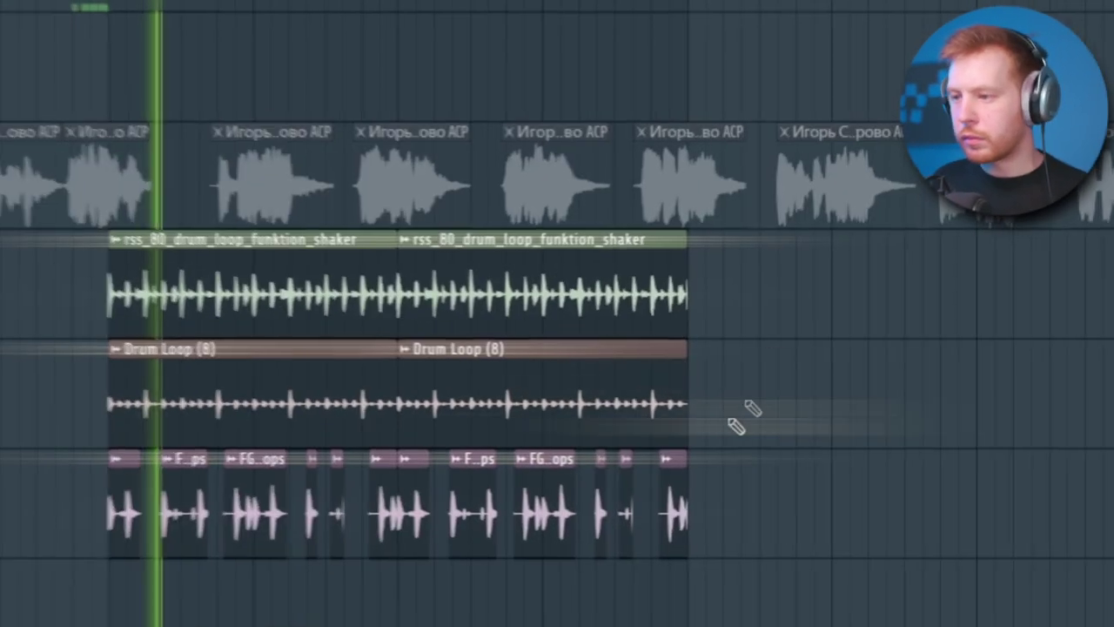
{"action": "left_click_drag", "start_coordinate": [747, 283], "coordinate": [92, 554]}
{"action": "left_click_drag", "start_coordinate": [175, 287], "coordinate": [726, 294]}
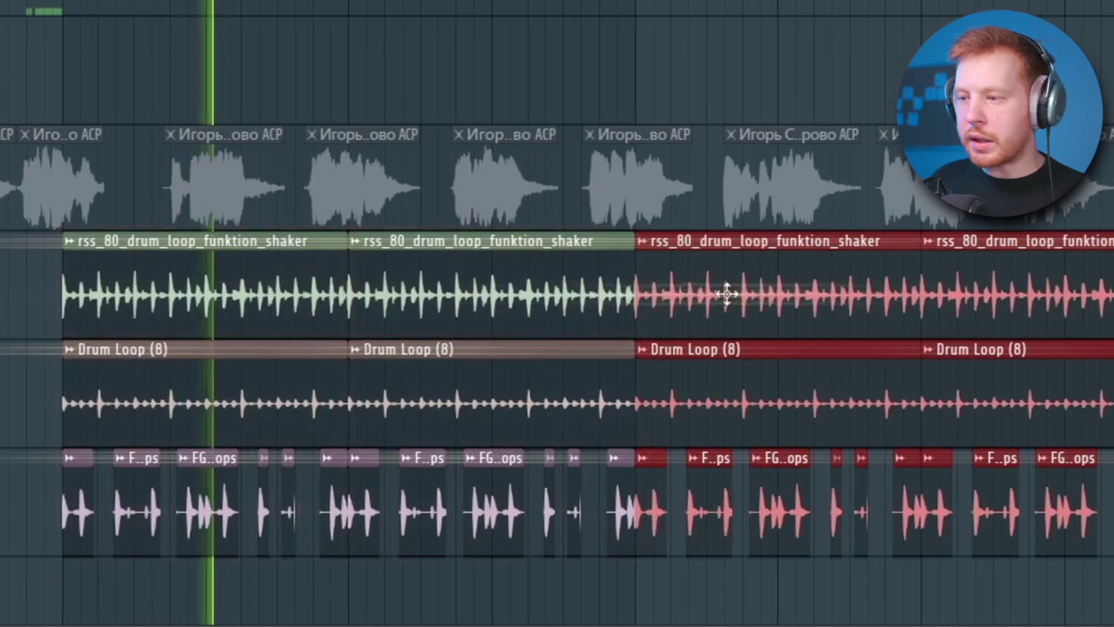
{"action": "key", "text": "ctrl+d"}
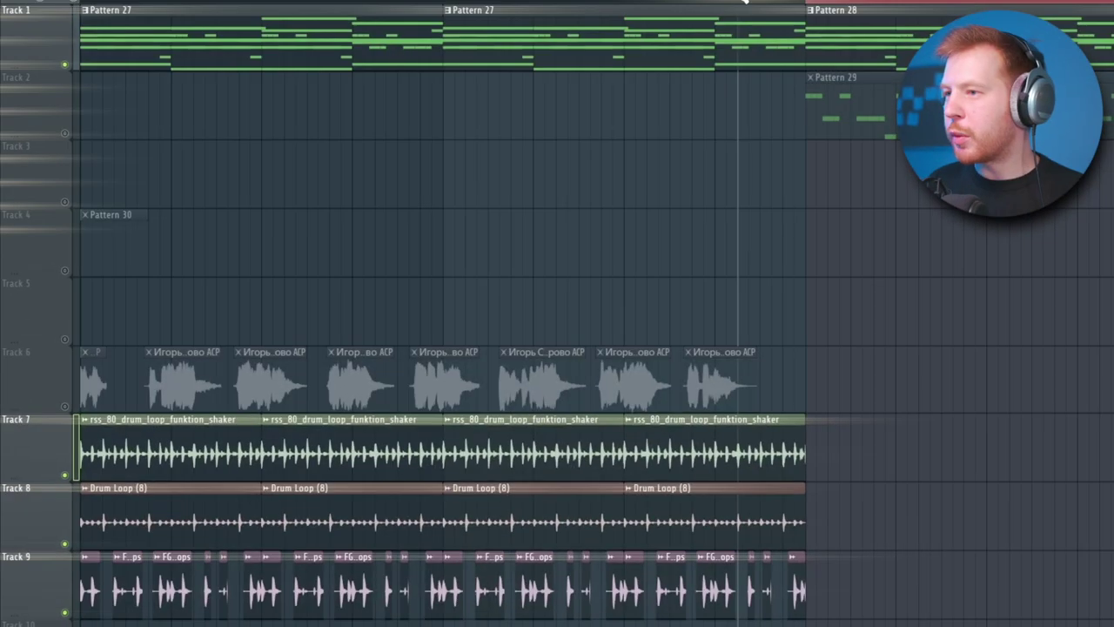
- Open Pattern 29 and rewrite the second half of bar 7 as four separated A4 notes
{"action": "scroll", "coordinate": [323, 194], "scroll_direction": "right", "scroll_amount": 5}
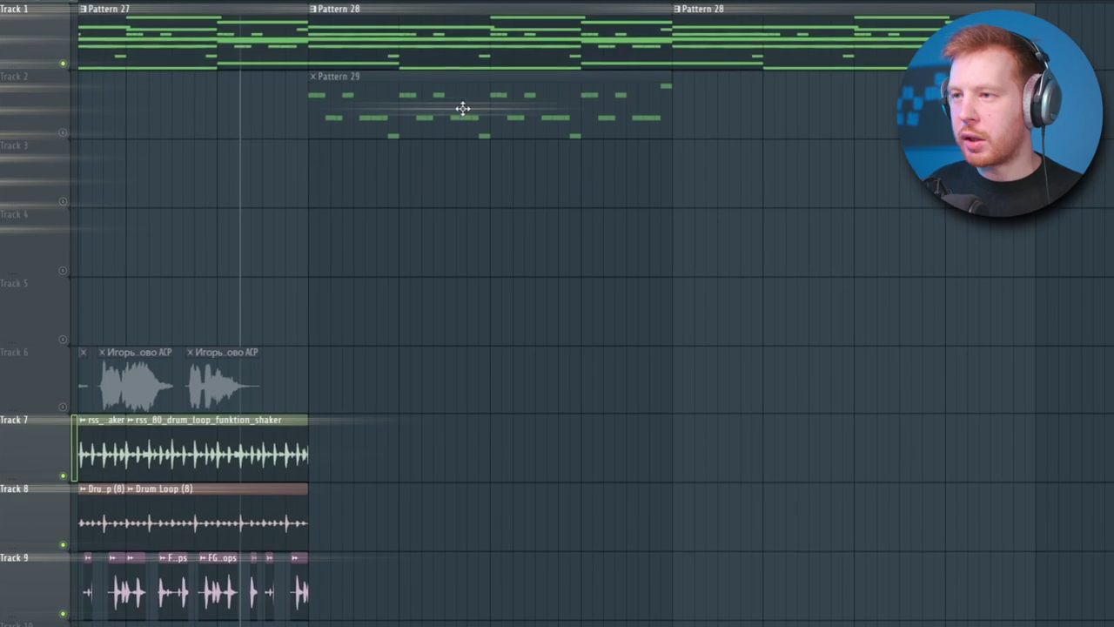
{"action": "double_click", "coordinate": [462, 110]}
{"action": "scroll", "coordinate": [729, 311], "scroll_direction": "up", "scroll_amount": 4}
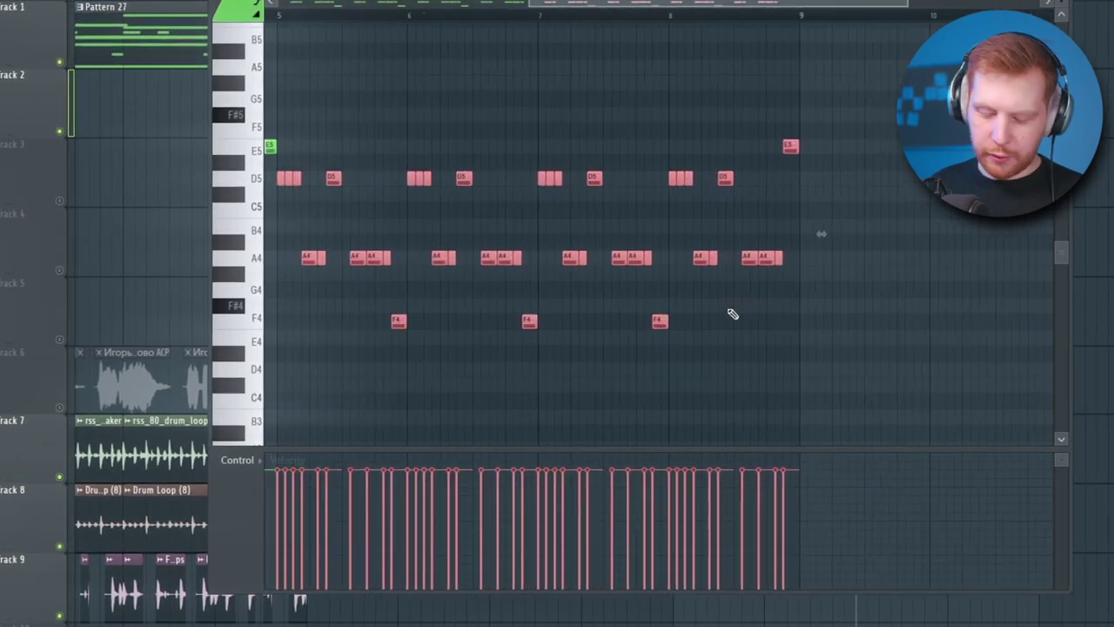
{"action": "right_click", "coordinate": [757, 328]}
{"action": "scroll", "coordinate": [550, 155], "scroll_direction": "up", "scroll_amount": 3}
{"action": "scroll", "coordinate": [541, 174], "scroll_direction": "down", "scroll_amount": 3}
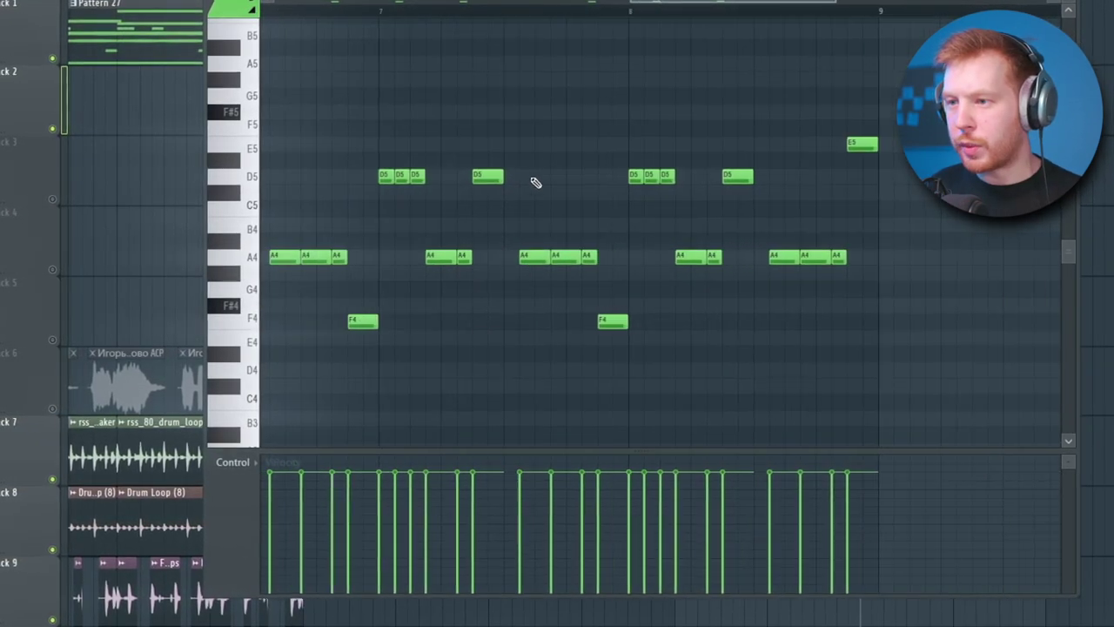
{"action": "scroll", "coordinate": [536, 183], "scroll_direction": "up", "scroll_amount": 2}
{"action": "scroll", "coordinate": [592, 216], "scroll_direction": "down", "scroll_amount": 2}
{"action": "scroll", "coordinate": [561, 248], "scroll_direction": "up", "scroll_amount": 2}
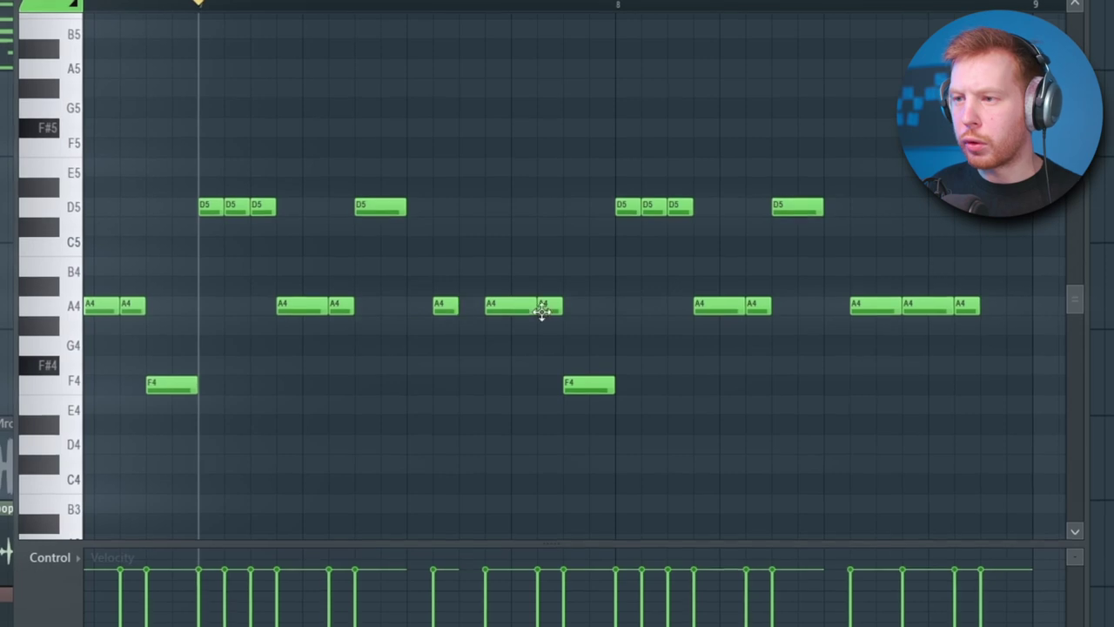
{"action": "key", "text": "space"}
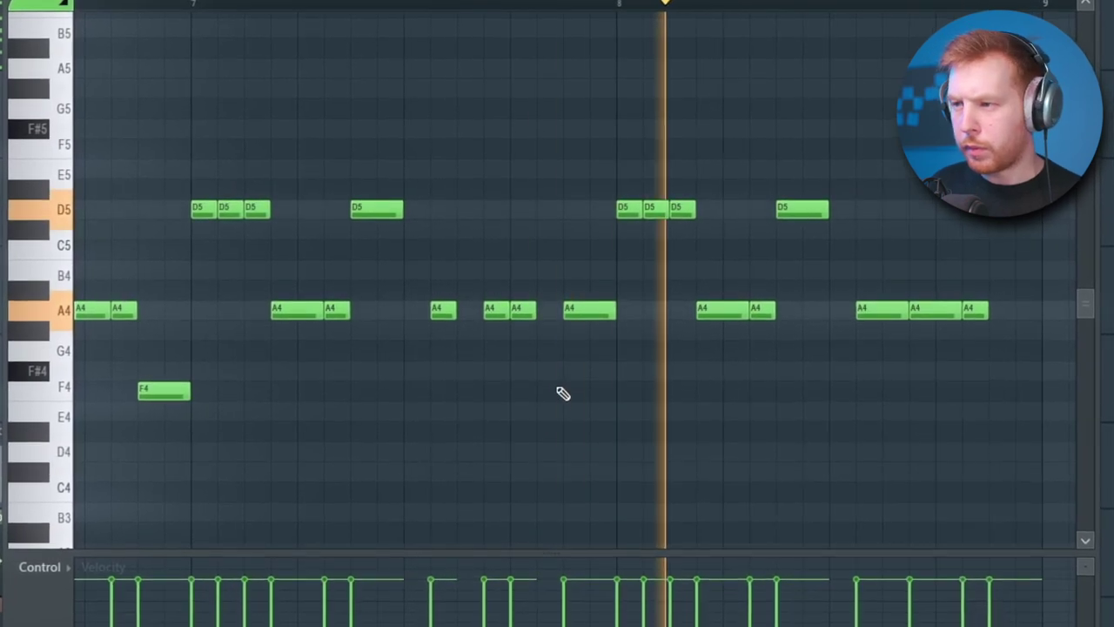
- Transpose the matching four-note phrase at the end of bar 8 down to F4
{"action": "left_click_drag", "start_coordinate": [895, 273], "coordinate": [896, 294]}
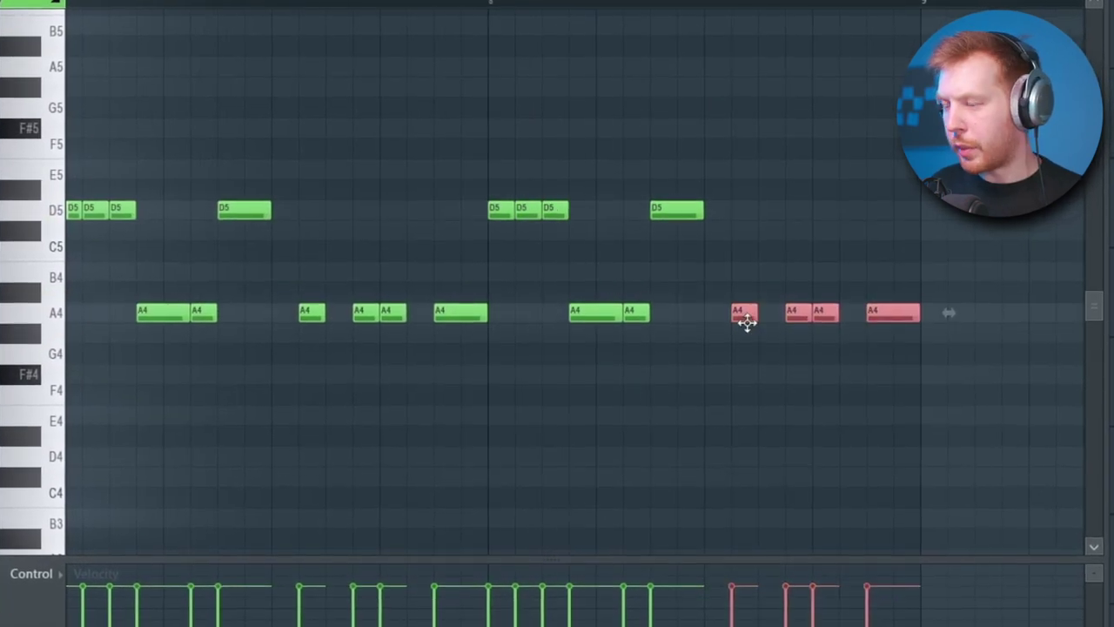
{"action": "left_click_drag", "start_coordinate": [747, 322], "coordinate": [747, 388]}
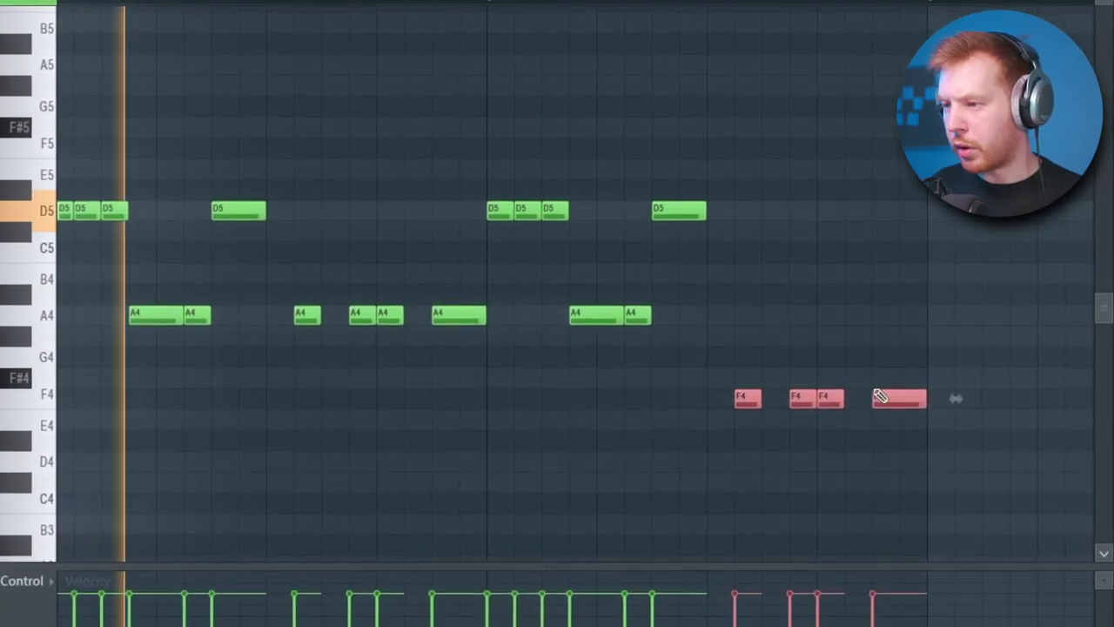
{"action": "left_click", "coordinate": [861, 366], "text": "ctrl"}
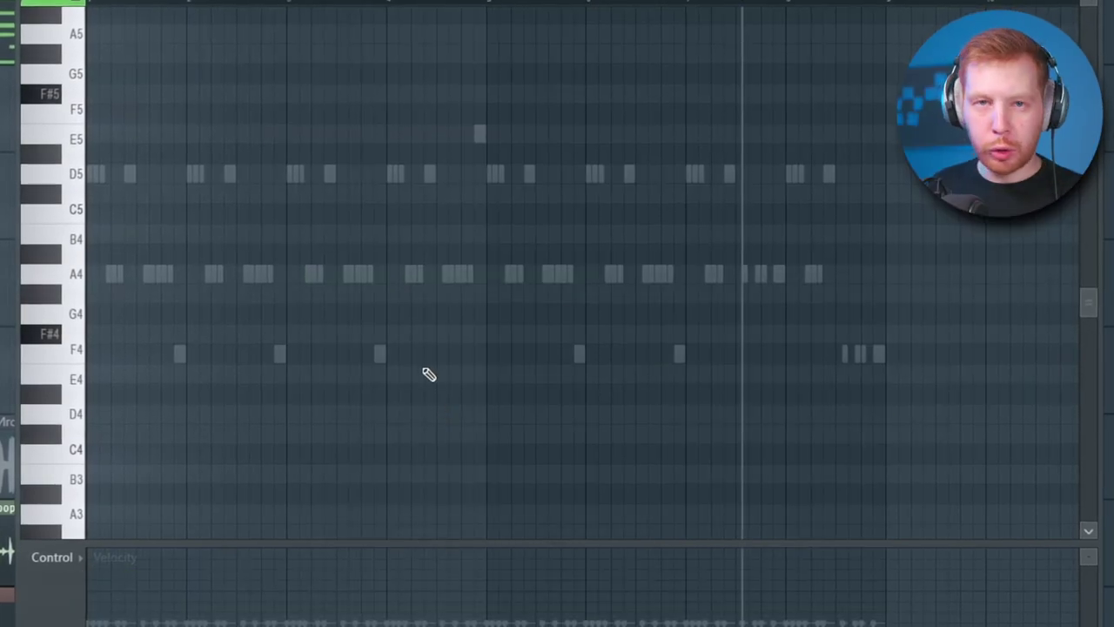
- Paste the copied melody into the empty channel and transpose it down one octave
{"action": "key", "text": "ctrl+v"}
{"action": "key", "text": "ctrl+Down"}
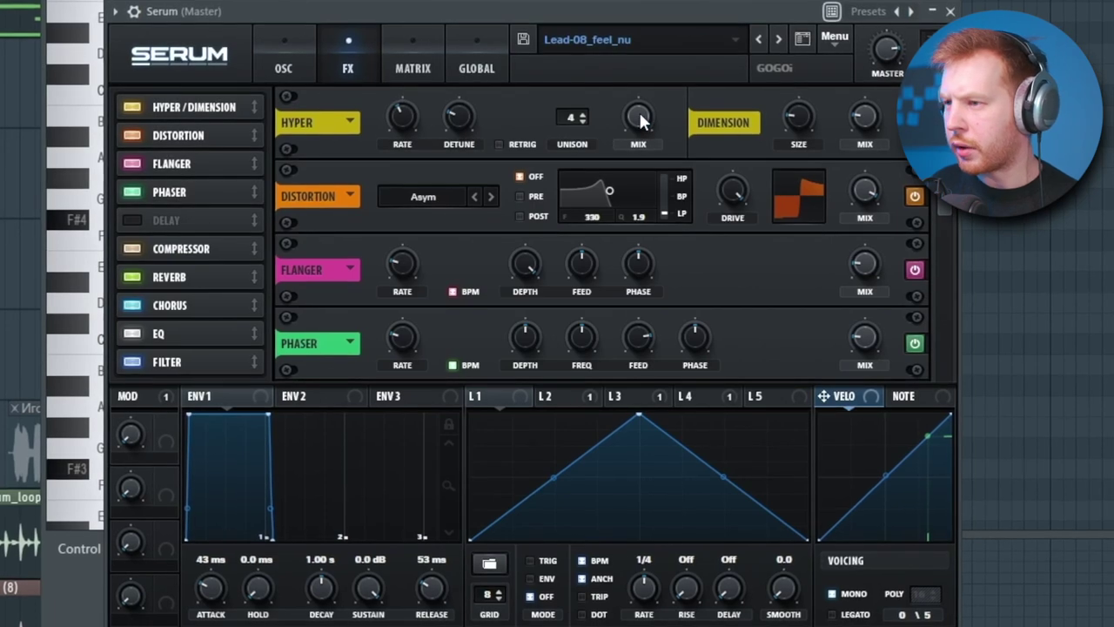
- Adjust the Hyper mix, distortion mix and drive, and OSC A detune of the Lead-08_feel_nu sound in Serum
{"action": "left_click_drag", "start_coordinate": [640, 114], "coordinate": [641, 97]}
{"action": "left_click_drag", "start_coordinate": [866, 185], "coordinate": [867, 249]}
{"action": "left_click_drag", "start_coordinate": [737, 198], "coordinate": [741, 224]}
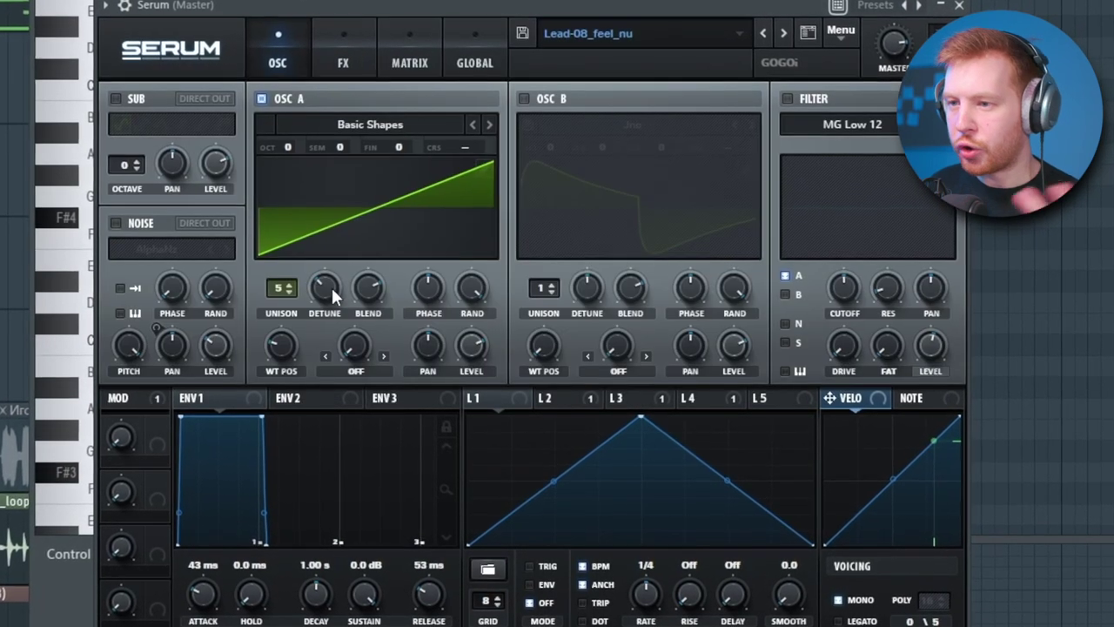
{"action": "left_click_drag", "start_coordinate": [328, 283], "coordinate": [308, 239]}
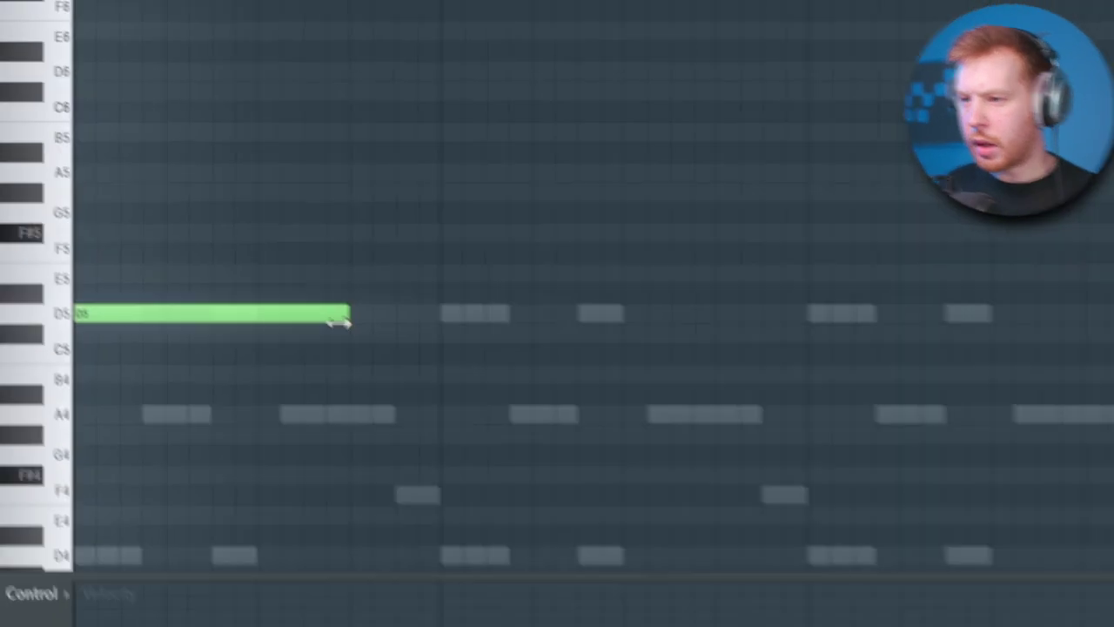
- Draw a lead melody above the pattern with long A5 and D5 notes linked by shorter G5, A5 and D6 notes
{"action": "left_click", "coordinate": [462, 214]}
{"action": "left_click_drag", "start_coordinate": [462, 214], "coordinate": [609, 236]}
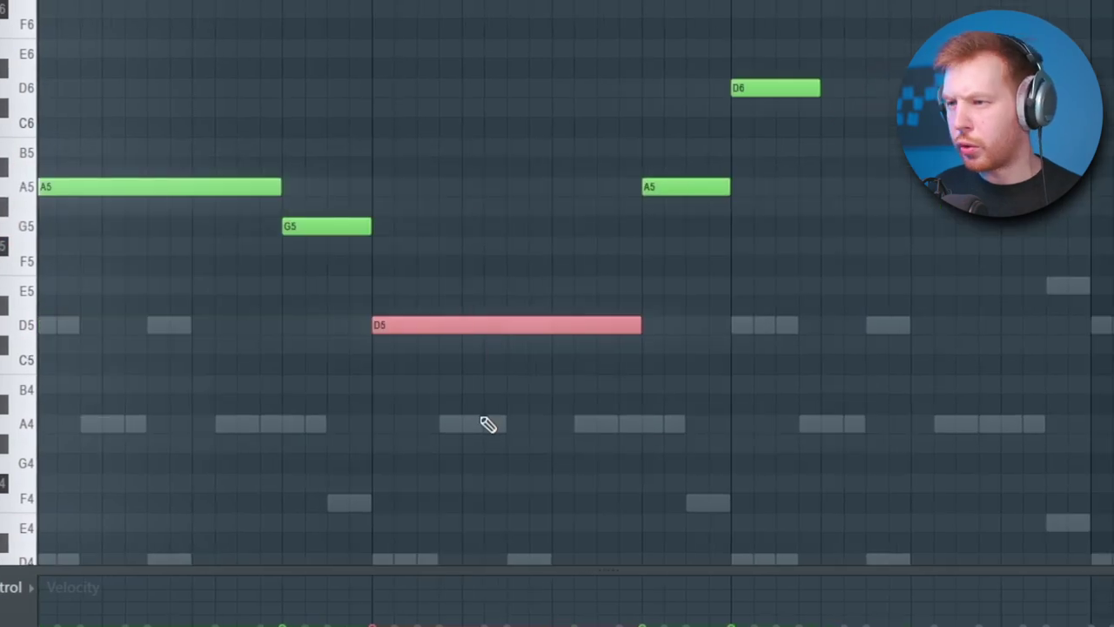
{"action": "left_click", "coordinate": [681, 186]}
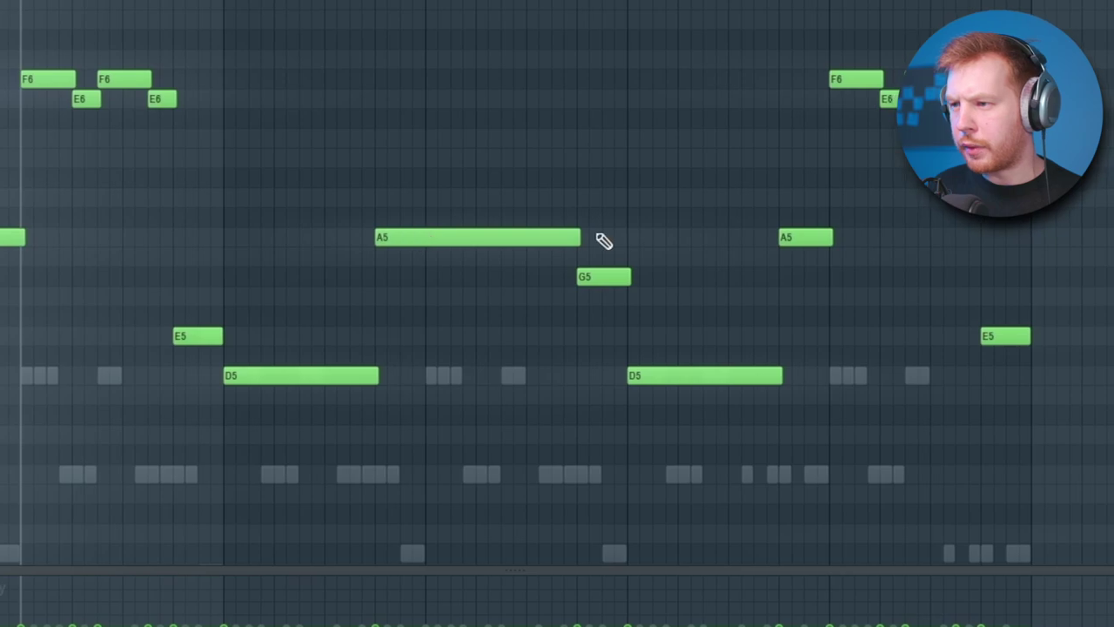
- Shorten the long A5 note in the repeated lead phrase to about one beat and follow it with a one-bar C6 note
{"action": "left_click_drag", "start_coordinate": [597, 239], "coordinate": [404, 251]}
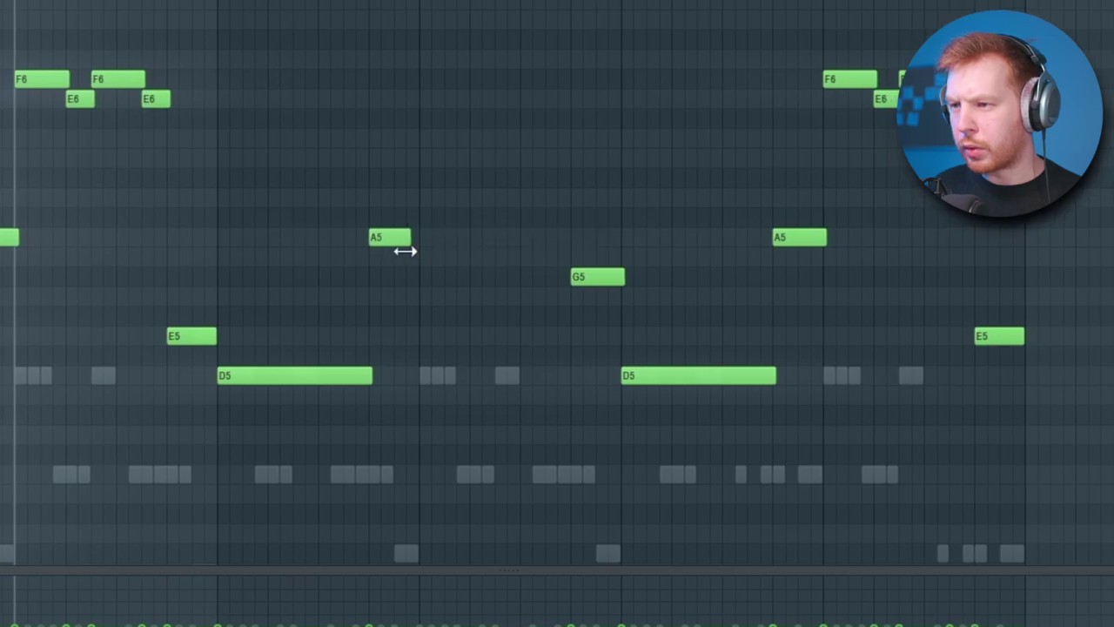
{"action": "mouse_move", "coordinate": [446, 218]}
{"action": "left_mouse_down"}
{"action": "mouse_move", "coordinate": [433, 184]}
{"action": "mouse_move", "coordinate": [465, 180]}
{"action": "mouse_move", "coordinate": [583, 266]}
{"action": "mouse_move", "coordinate": [568, 182]}
{"action": "left_mouse_up"}
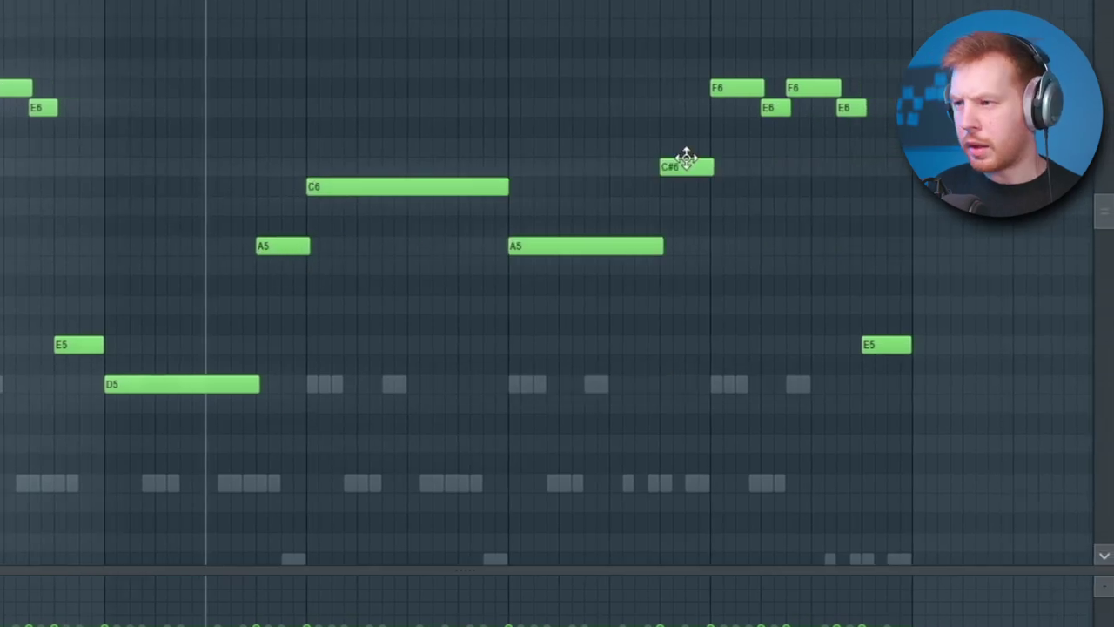
- Lower the short C#6 note after the long A5 note in the lead melody to C6
{"action": "left_click_drag", "start_coordinate": [683, 160], "coordinate": [679, 189]}
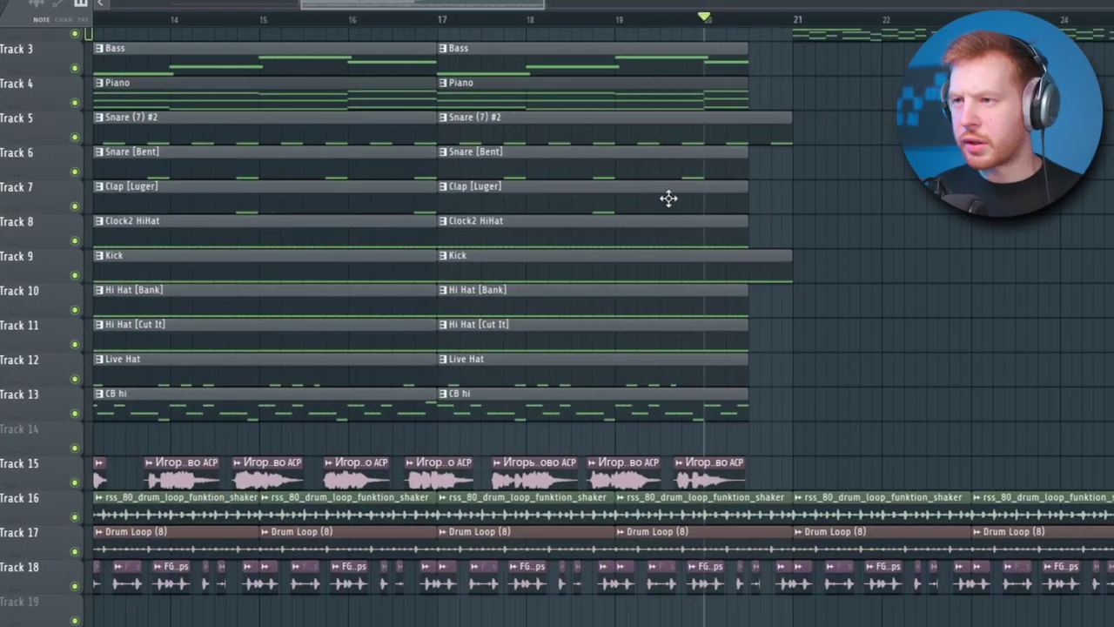
- Lay out the snare, clap, hi-hat and CB hi clips over bars 37 to 45 and delete both Kick clips there
{"action": "scroll", "coordinate": [875, 300], "scroll_direction": "up", "scroll_amount": 2}
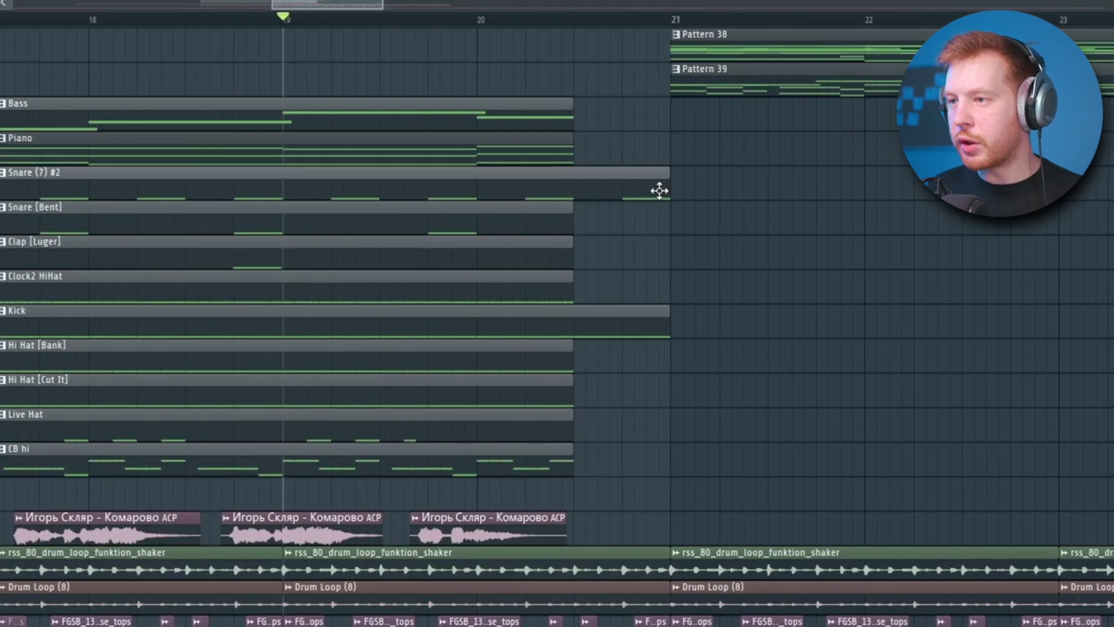
{"action": "left_click", "coordinate": [716, 189]}
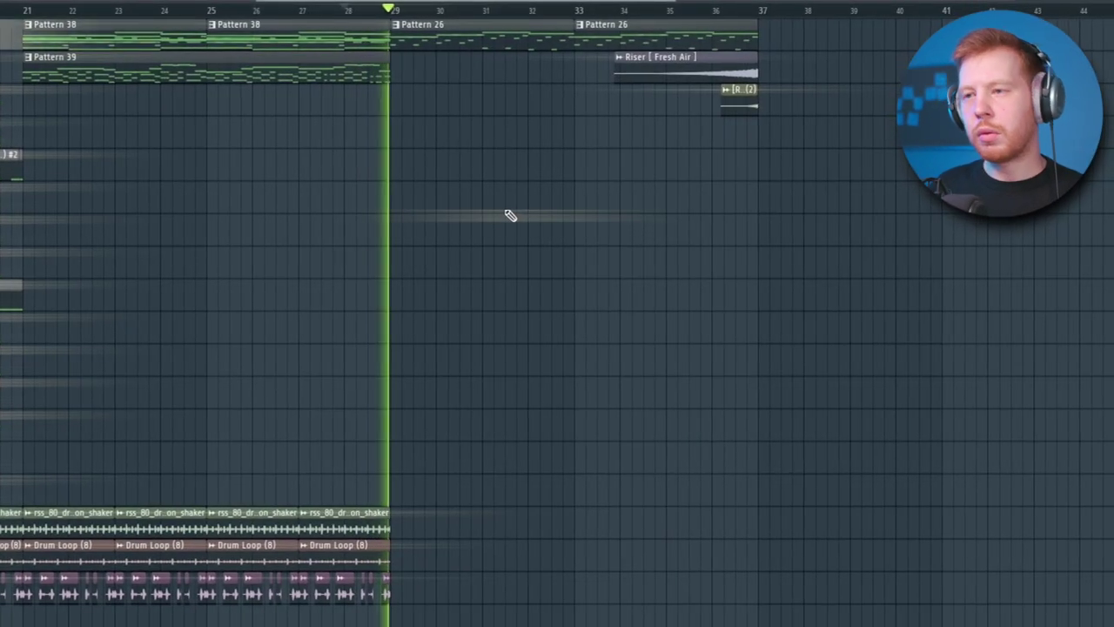
{"action": "left_click_drag", "start_coordinate": [398, 86], "coordinate": [680, 214]}
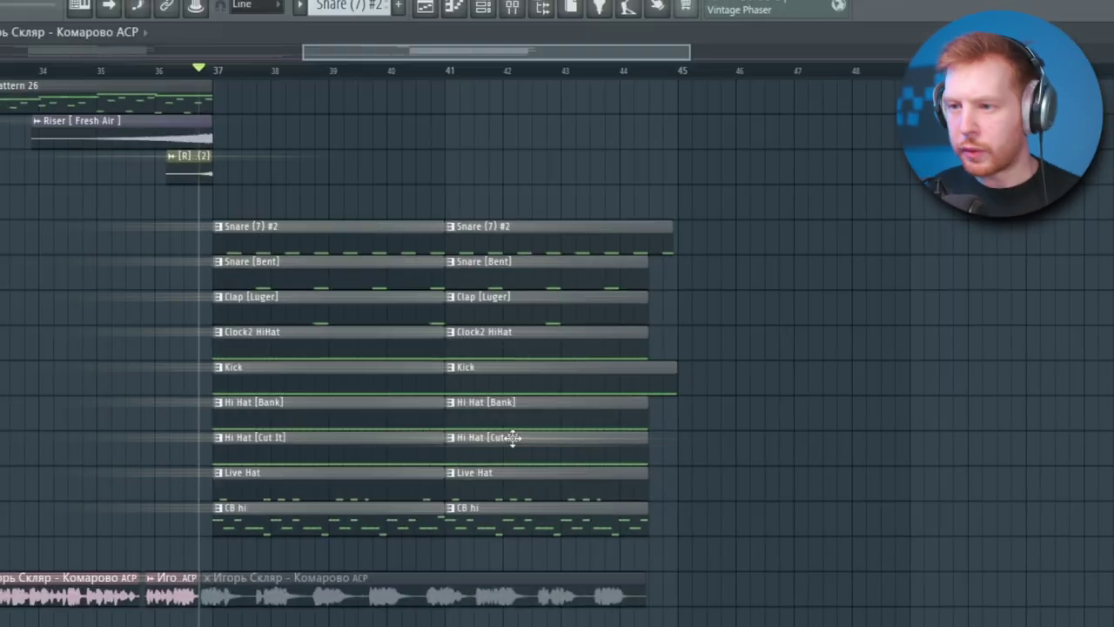
{"action": "right_click", "coordinate": [304, 369]}
{"action": "right_click", "coordinate": [462, 369]}
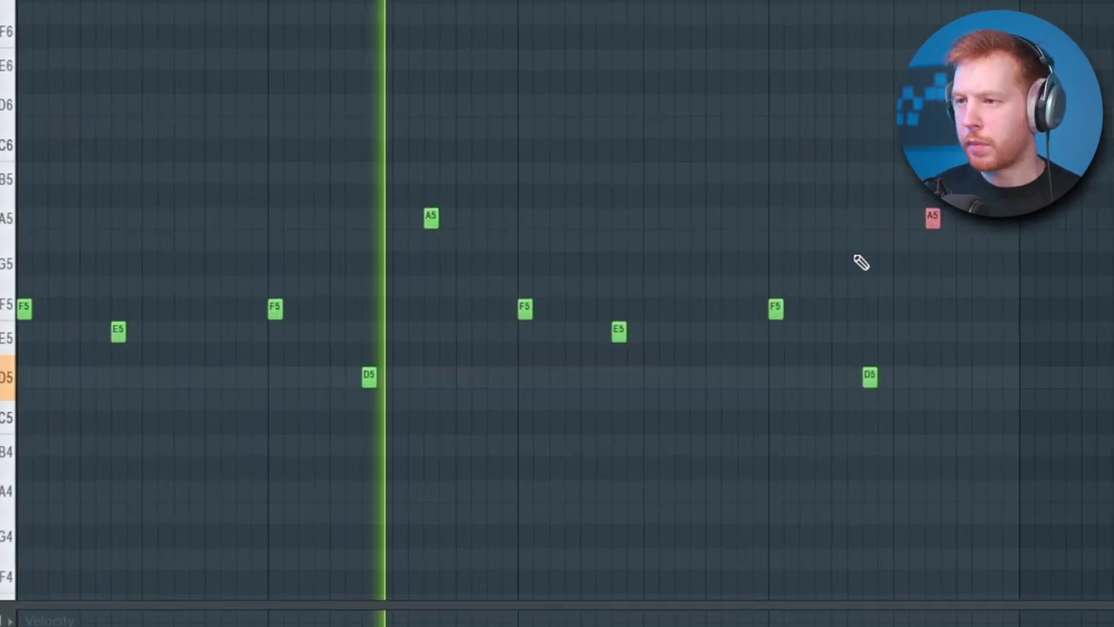
- Select the notes of the short F5, E5, D5 and A5 melody, and shorten the Bass clip at bar 41 to three bars
{"action": "left_click_drag", "start_coordinate": [984, 136], "coordinate": [34, 435]}
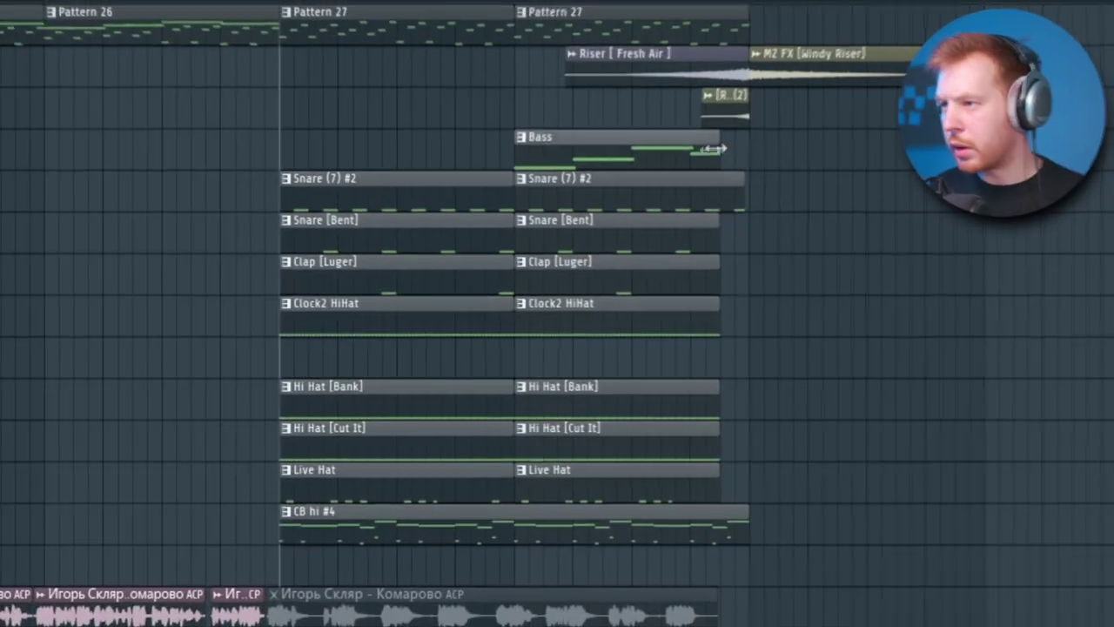
{"action": "left_click_drag", "start_coordinate": [693, 157], "coordinate": [679, 156]}
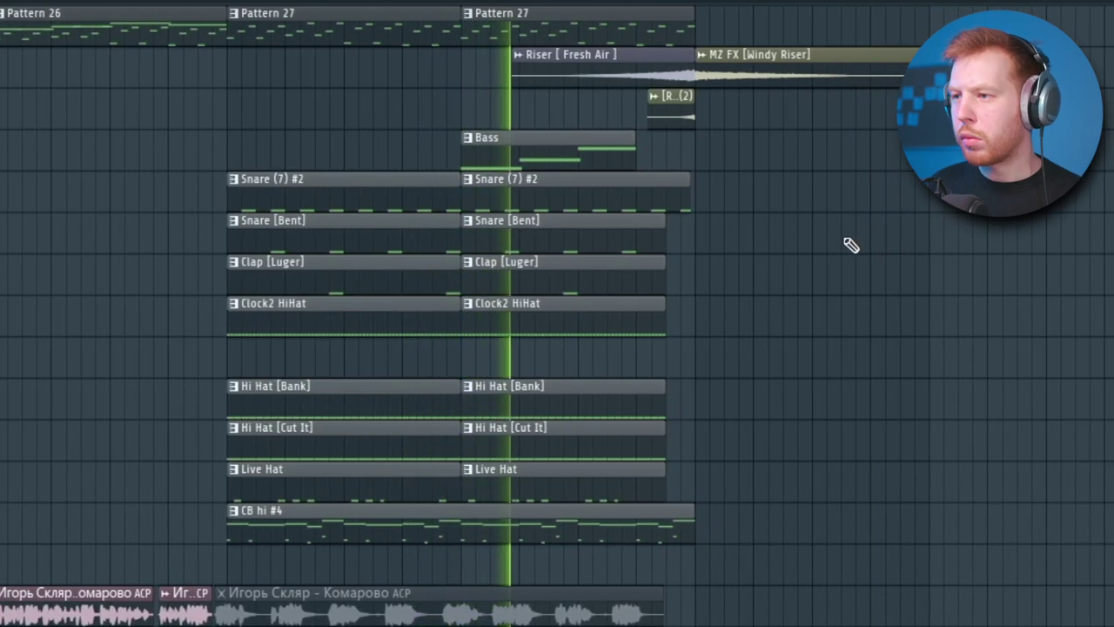
- Place the Комарово vocal clips above the shaker loop from bar 45 to bar 53 and play back the section
{"action": "scroll", "coordinate": [831, 233], "scroll_direction": "down", "scroll_amount": 2}
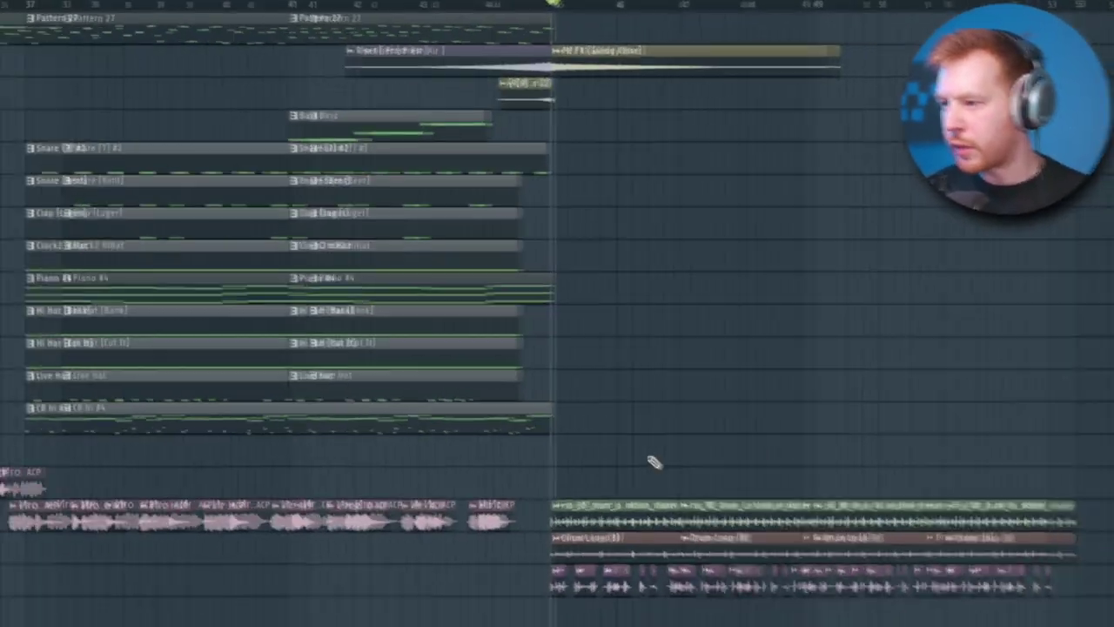
{"action": "scroll", "coordinate": [592, 498], "scroll_direction": "up", "scroll_amount": 2}
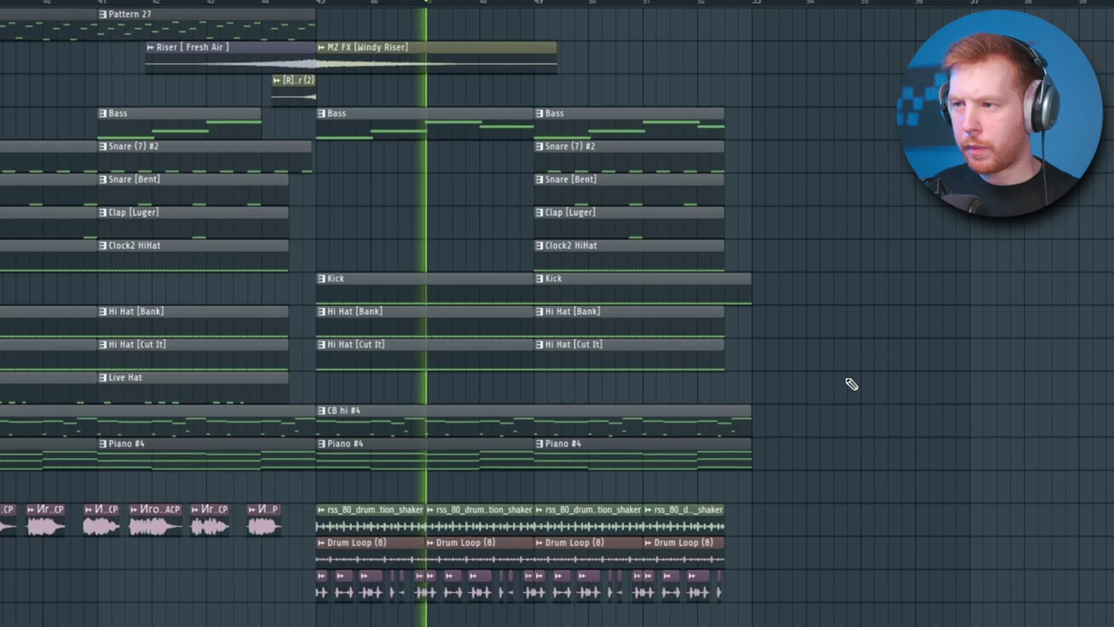
{"action": "left_click_drag", "start_coordinate": [585, 448], "coordinate": [696, 356]}
{"action": "key", "text": "space"}
{"action": "scroll", "coordinate": [410, 554], "scroll_direction": "down", "scroll_amount": 2}
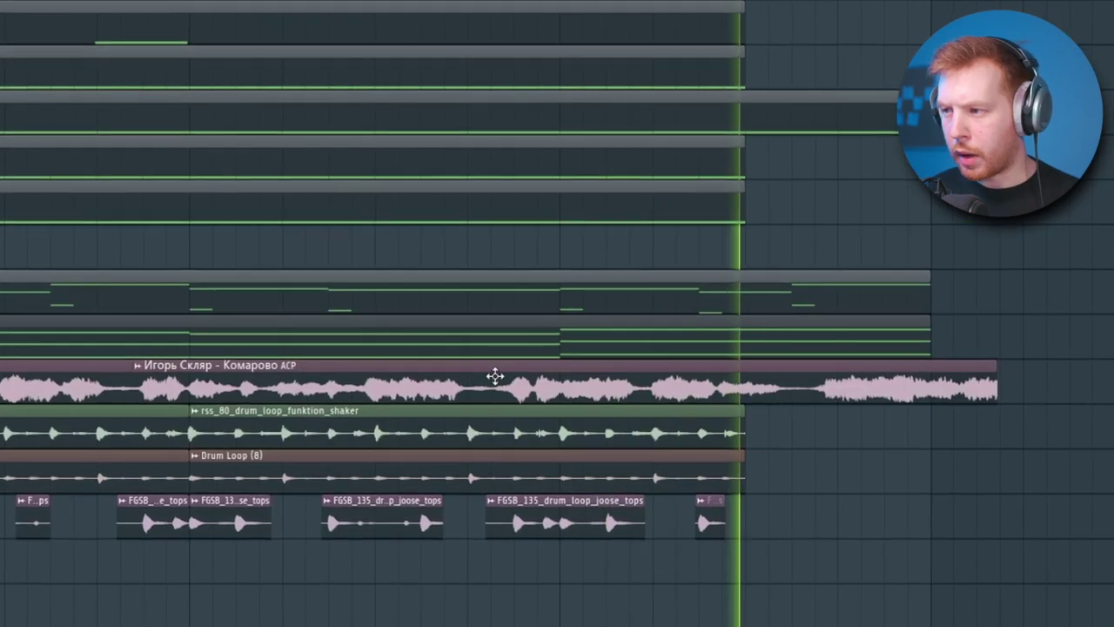
{"action": "scroll", "coordinate": [494, 375], "scroll_direction": "down", "scroll_amount": 5}
{"action": "key", "text": "space"}
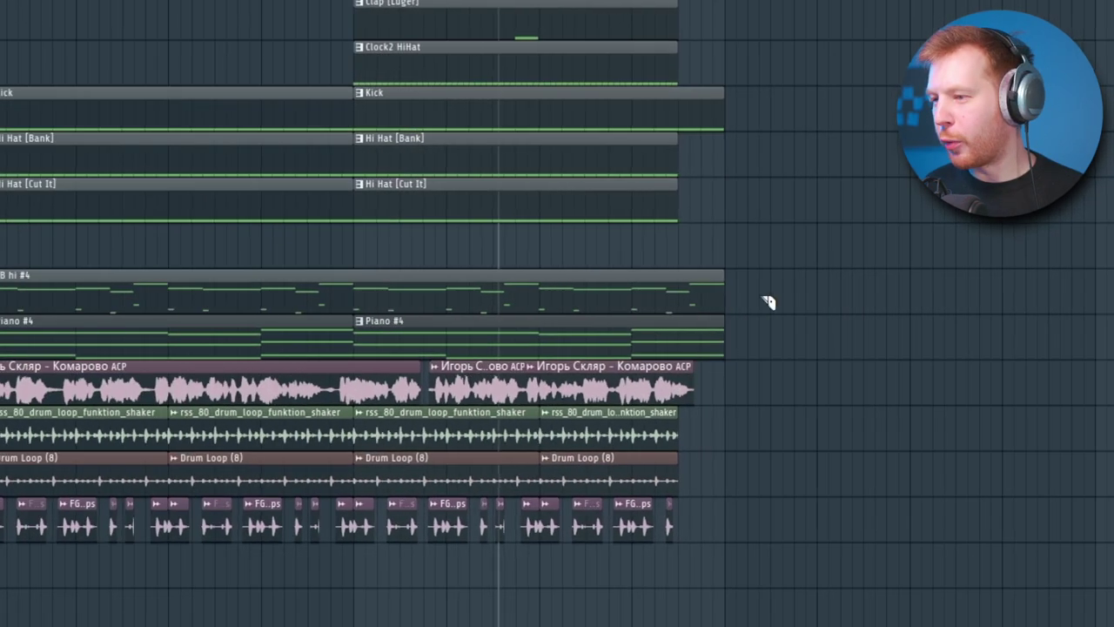
- Place the short Pattern 44 clip just before bar 53 on the Bass track and play the transition
{"action": "scroll", "coordinate": [779, 352], "scroll_direction": "up", "scroll_amount": 3}
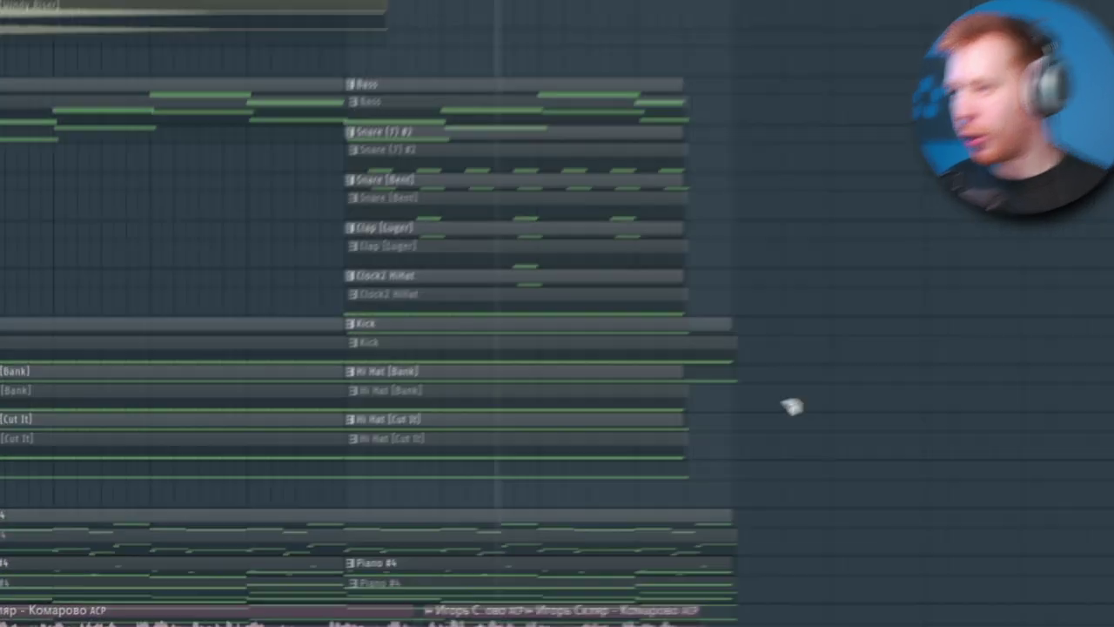
{"action": "scroll", "coordinate": [801, 418], "scroll_direction": "down", "scroll_amount": 2}
{"action": "right_click", "coordinate": [915, 527]}
{"action": "scroll", "coordinate": [917, 533], "scroll_direction": "down", "scroll_amount": 2}
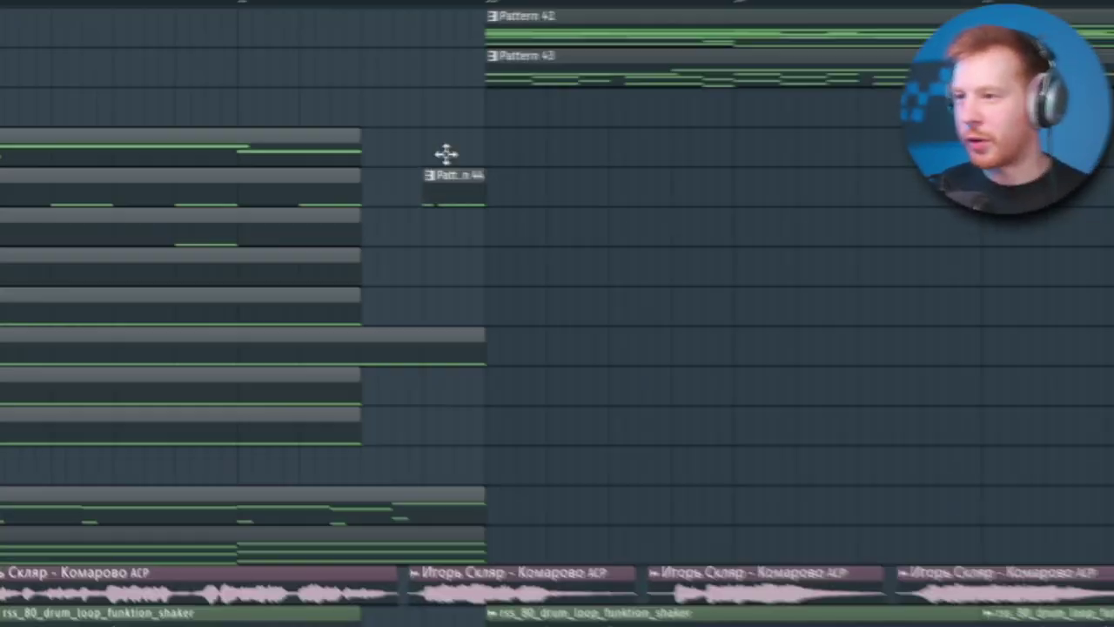
{"action": "left_click_drag", "start_coordinate": [446, 154], "coordinate": [444, 146]}
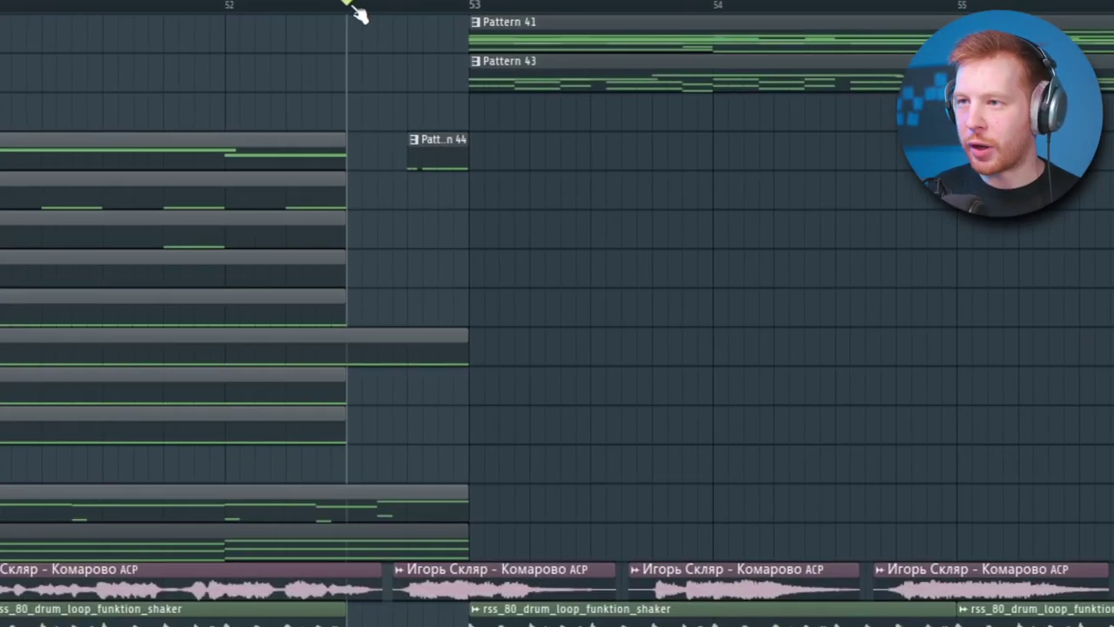
{"action": "key", "text": "space"}
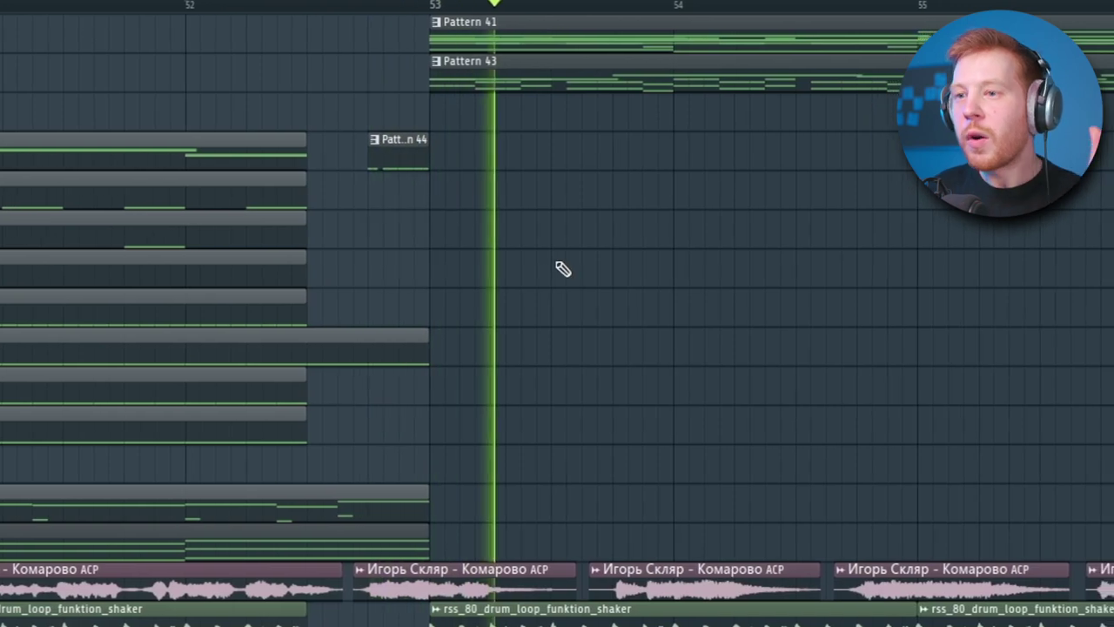
- Shift the vocal clip after bar 61 slightly earlier and trim the silent end of the closing vocal clip
{"action": "scroll", "coordinate": [470, 336], "scroll_direction": "down", "scroll_amount": 3}
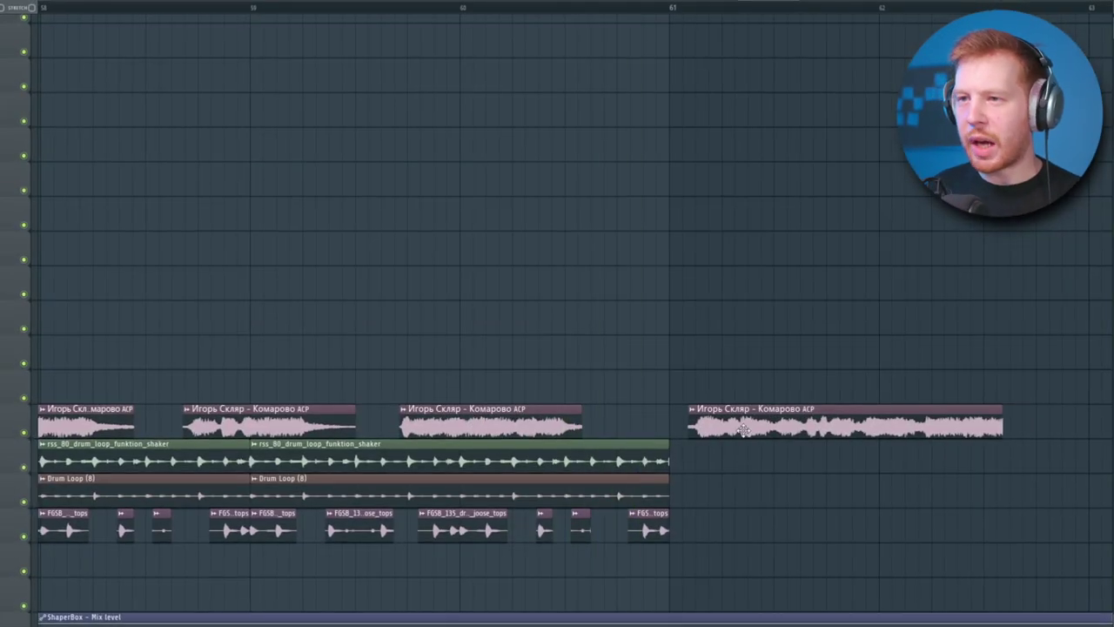
{"action": "left_click_drag", "start_coordinate": [743, 428], "coordinate": [683, 427]}
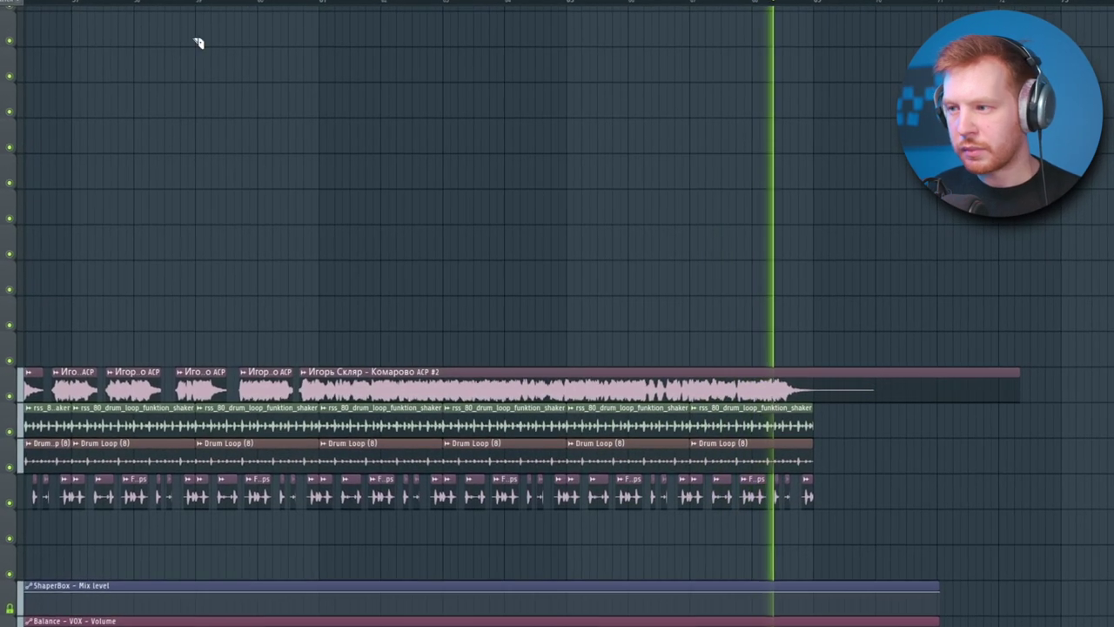
{"action": "left_click_drag", "start_coordinate": [900, 291], "coordinate": [911, 419]}
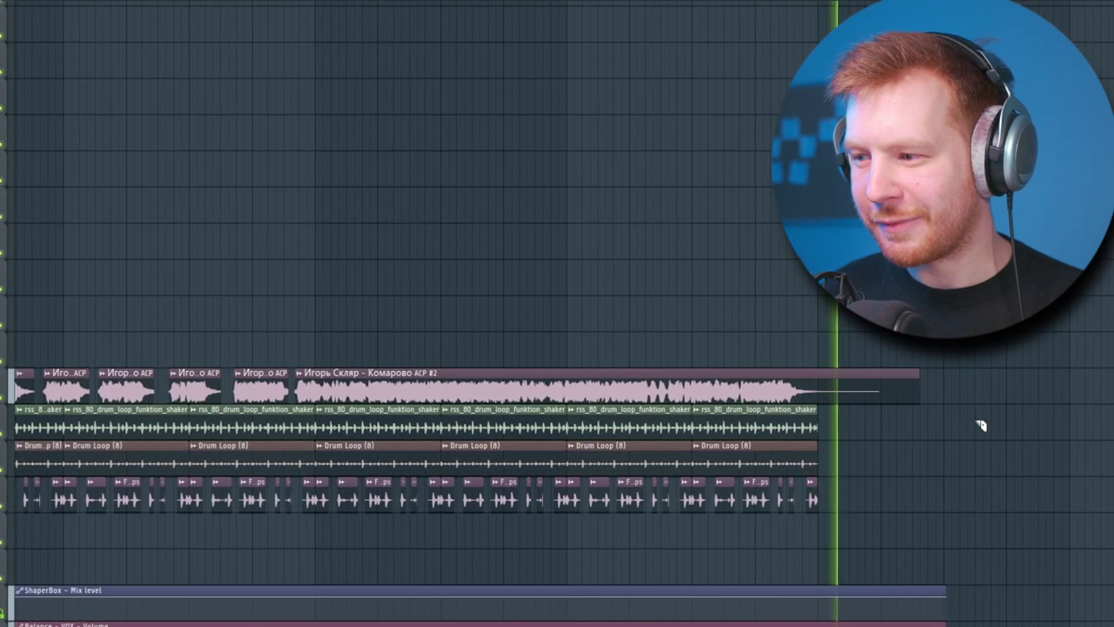
{"action": "scroll", "coordinate": [984, 439], "scroll_direction": "up", "scroll_amount": 3}
{"action": "scroll", "coordinate": [986, 432], "scroll_direction": "down", "scroll_amount": 2}
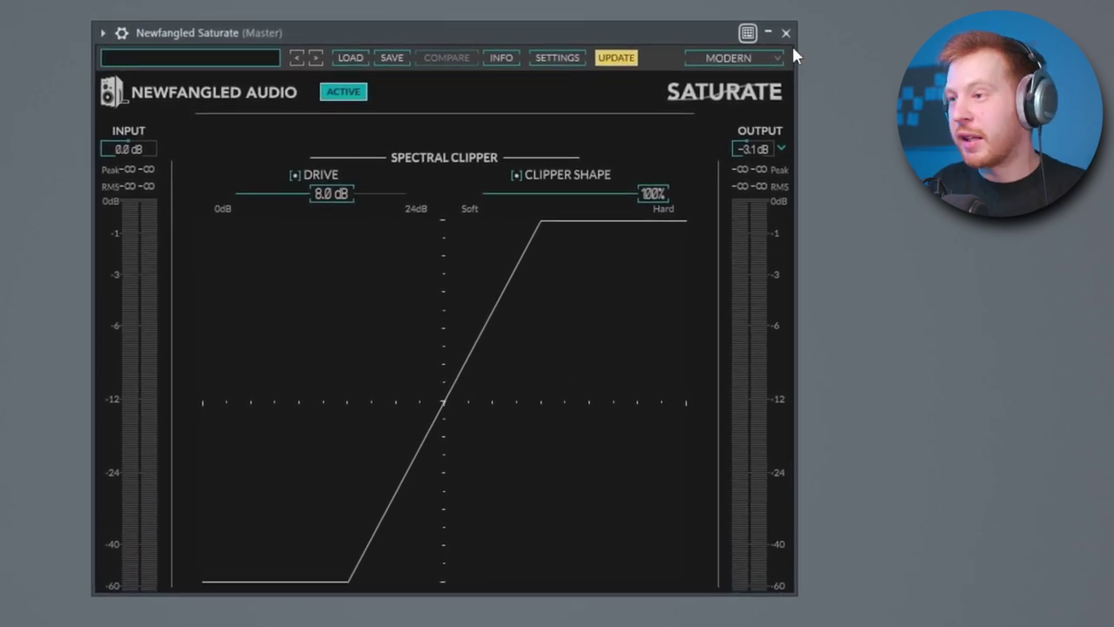
- Close the Newfangled Saturate window and switch the Blyss effect on the master back on
{"action": "left_click", "coordinate": [781, 38]}
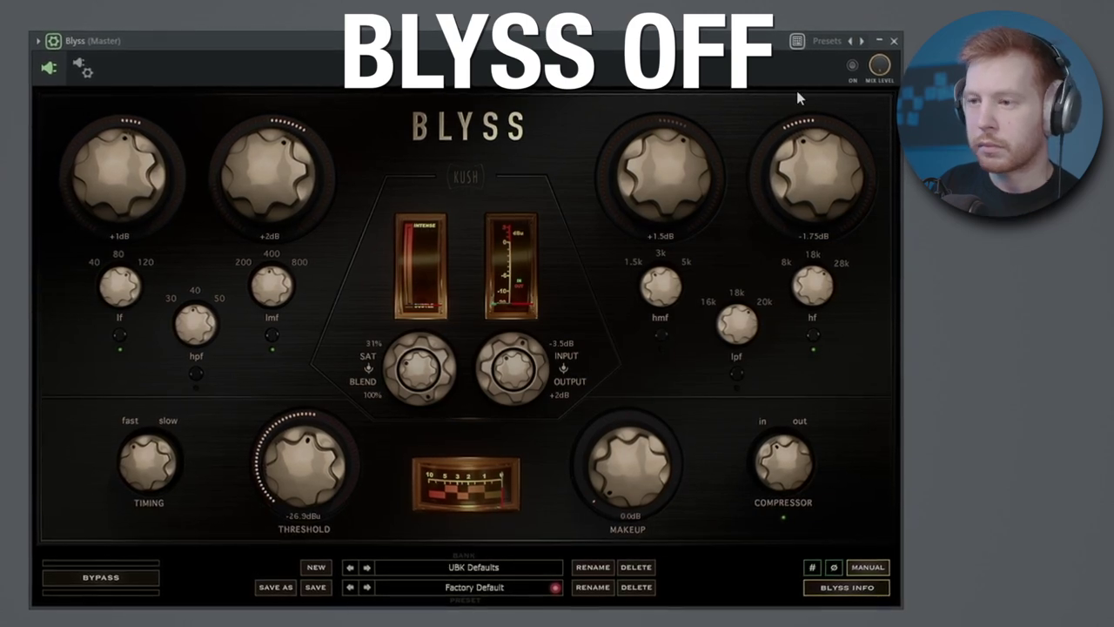
{"action": "left_click", "coordinate": [853, 65]}
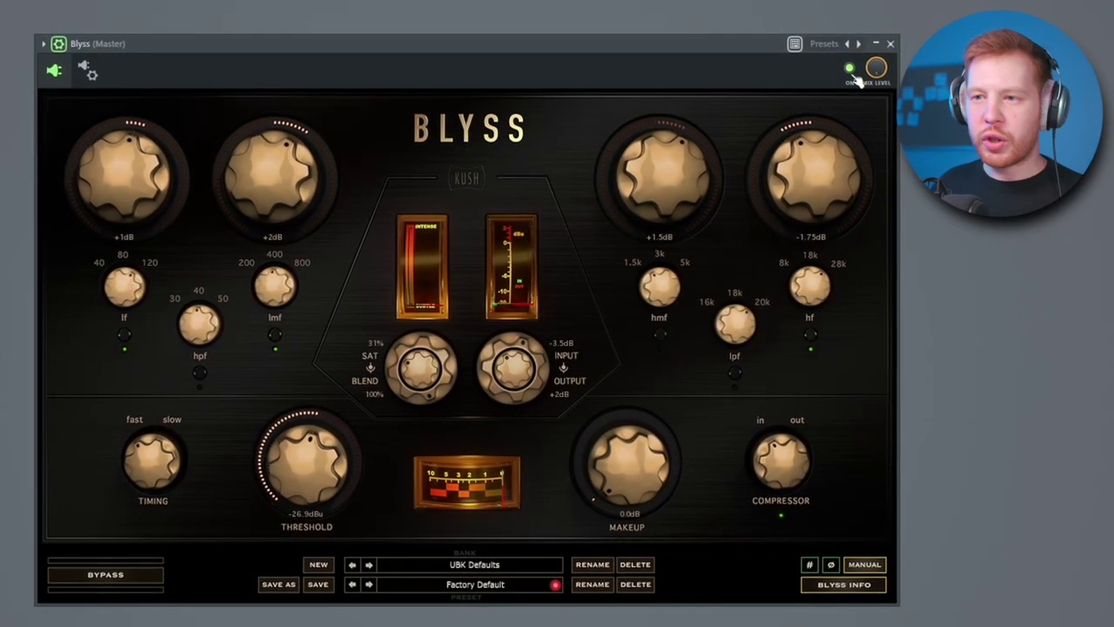